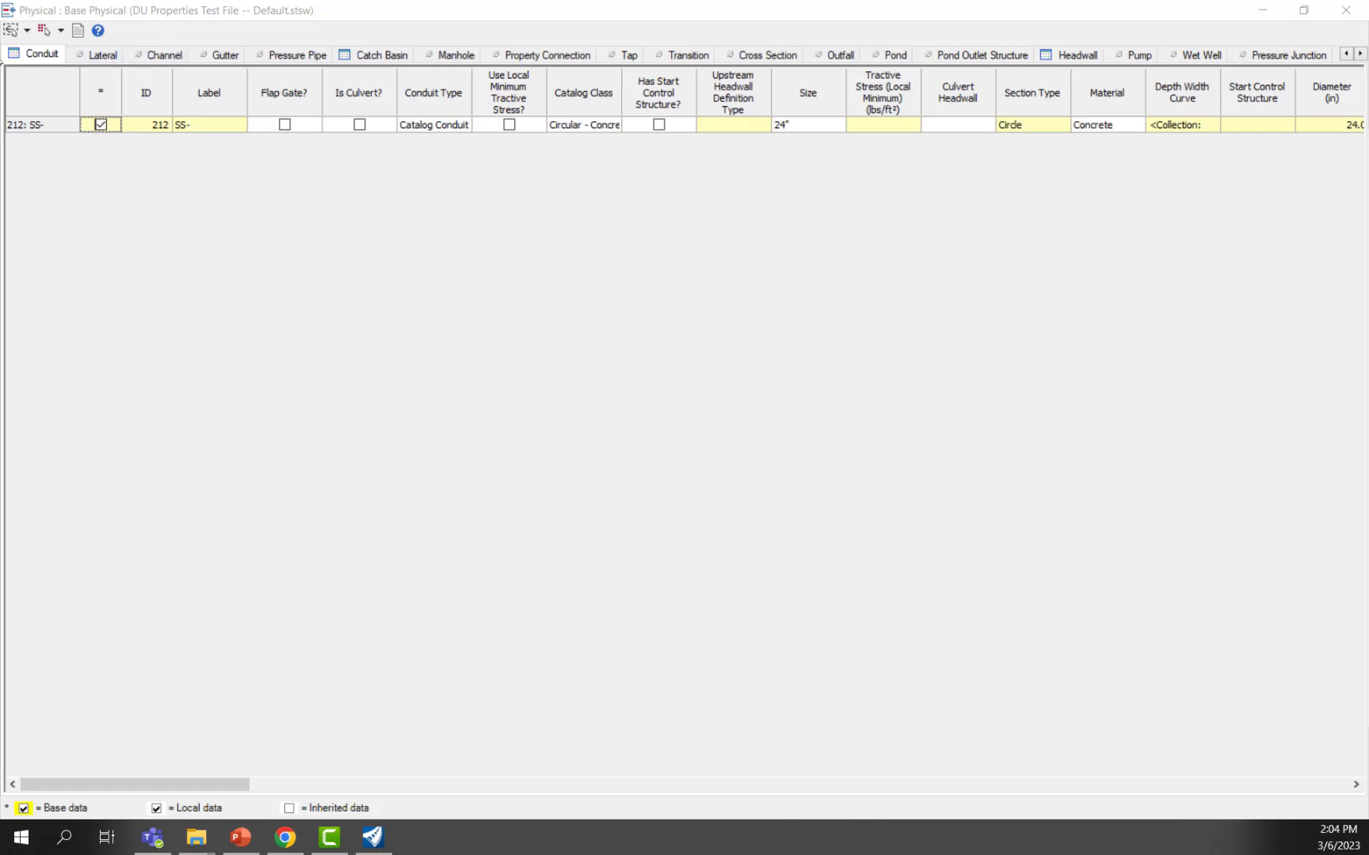
- Review the Base Physical alternative's element tables, including Channel, Gutter, Catch Basin and Conduit
click(162, 55)
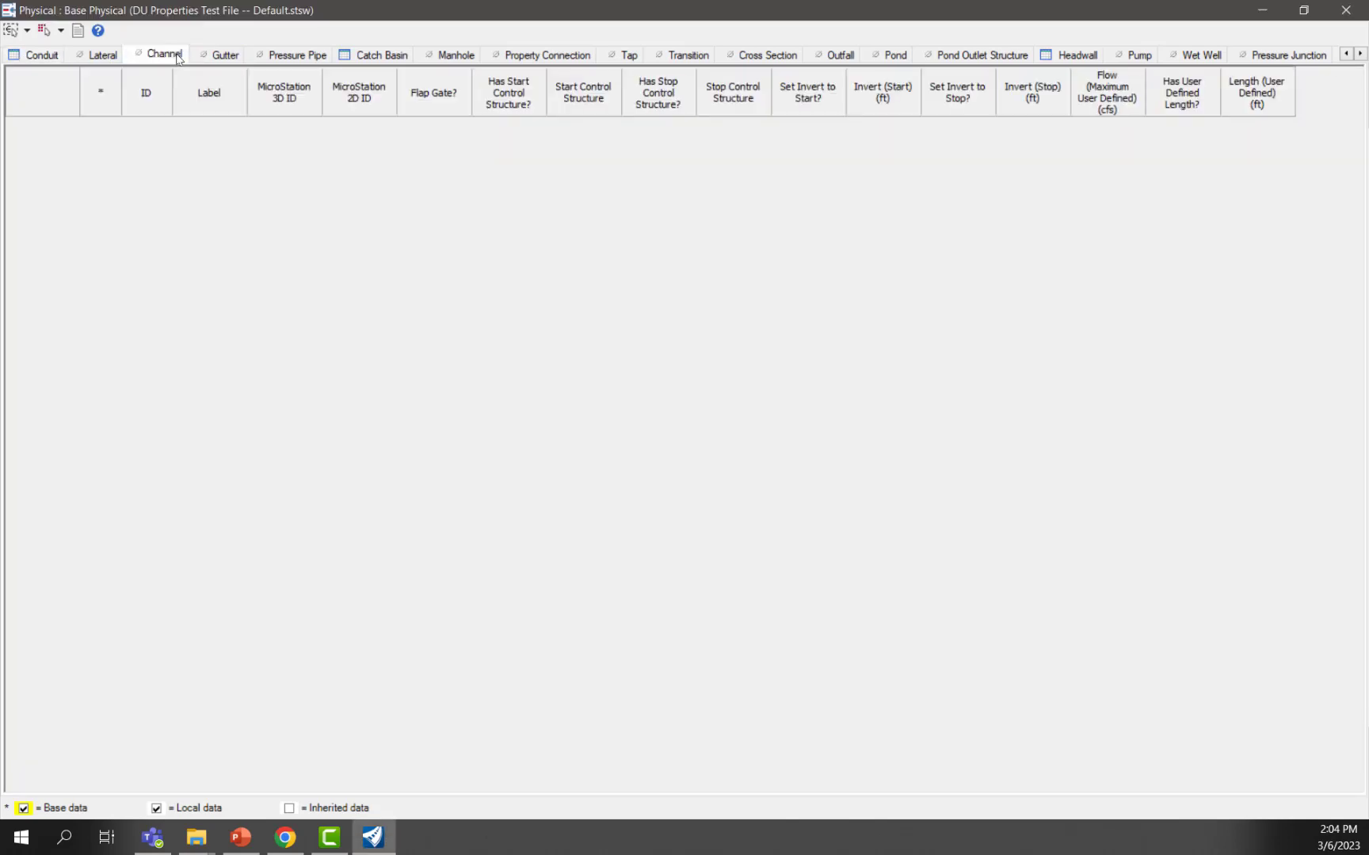
click(225, 54)
click(400, 59)
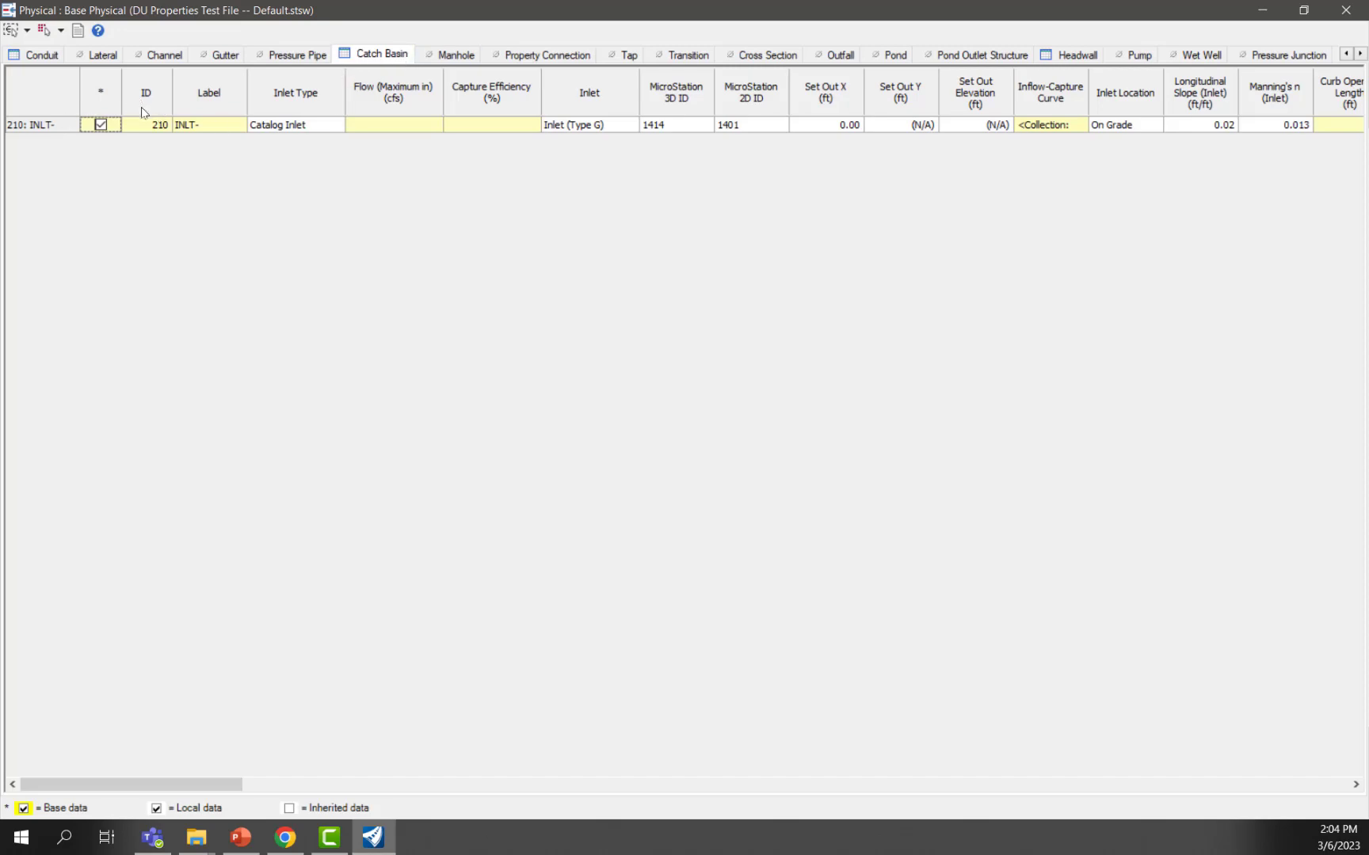
click(42, 54)
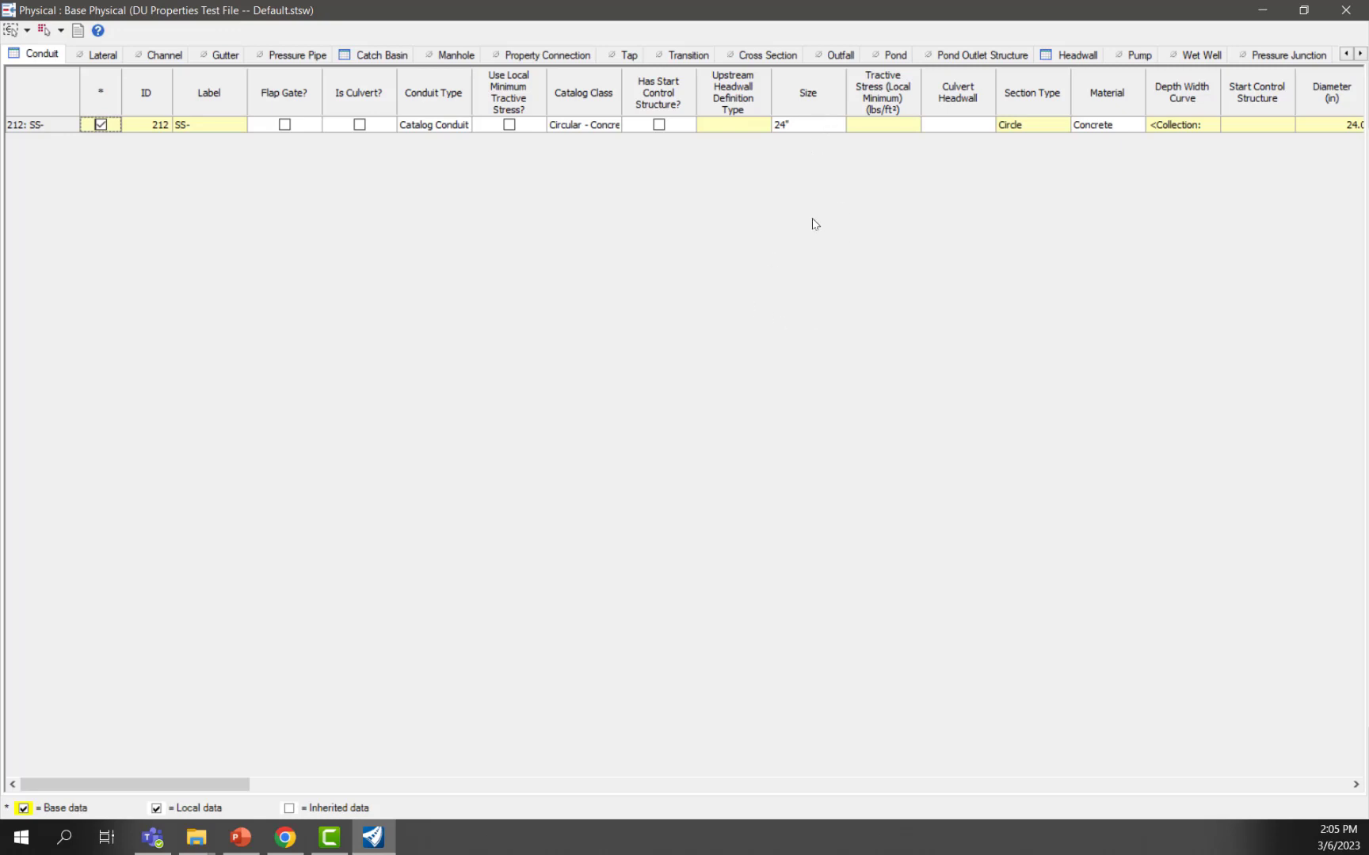
drag(156, 791, 253, 791)
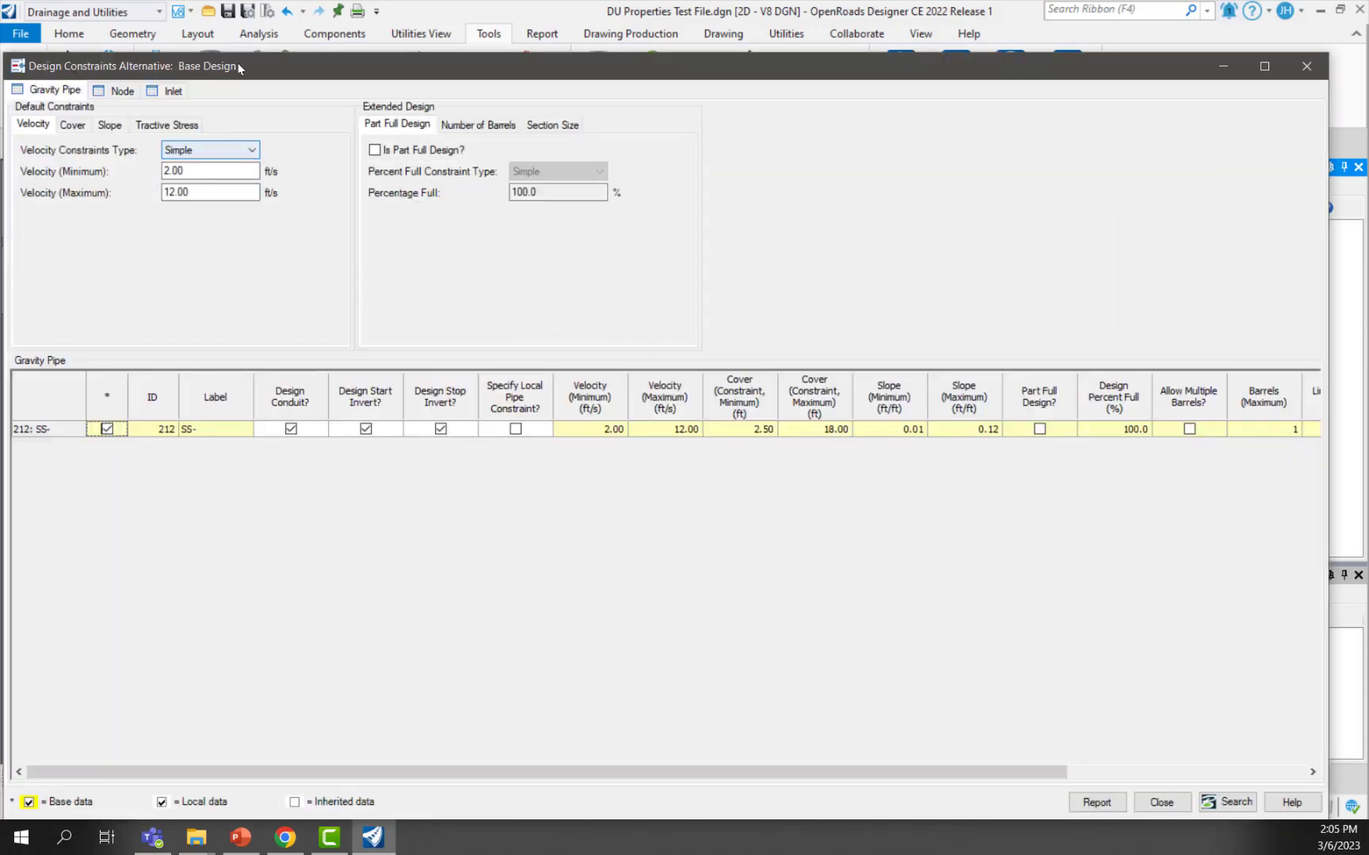
- Review the Base Design constraints for gravity pipes, nodes and inlets, and close the Design Constraints Alternative window
mouse_move(239, 68)
mouse_down()
mouse_move(239, 15)
mouse_move(236, 50)
mouse_up()
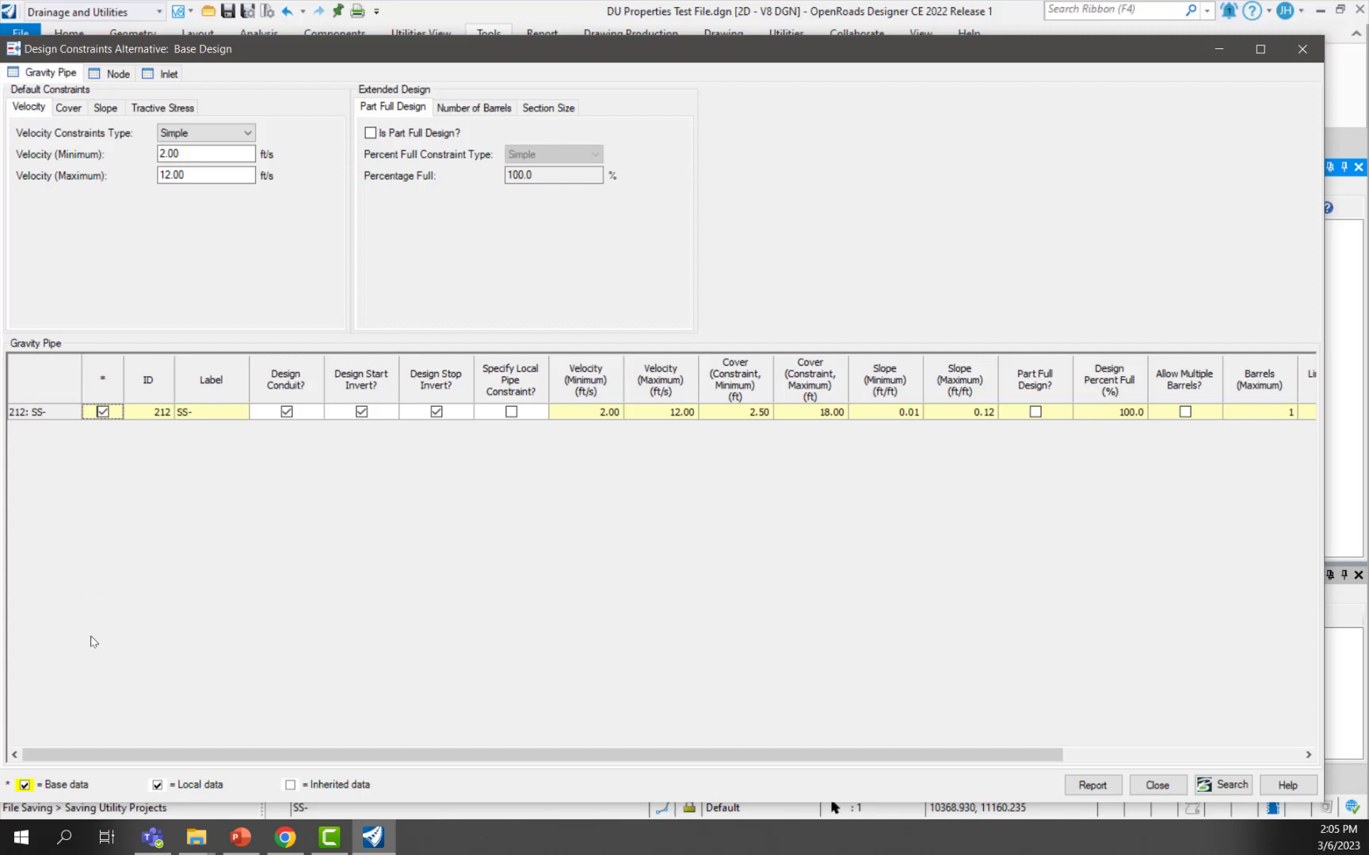
click(54, 417)
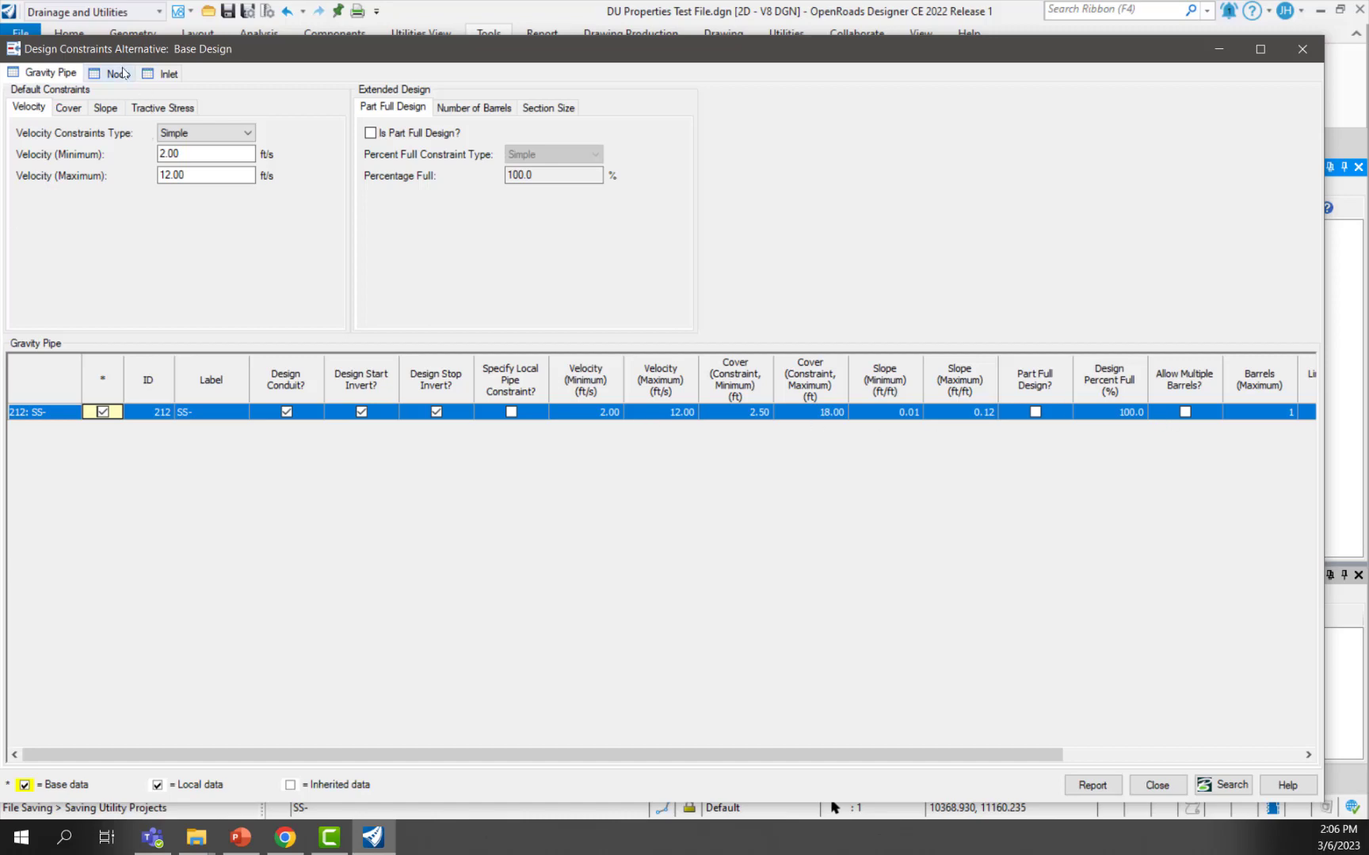
click(119, 73)
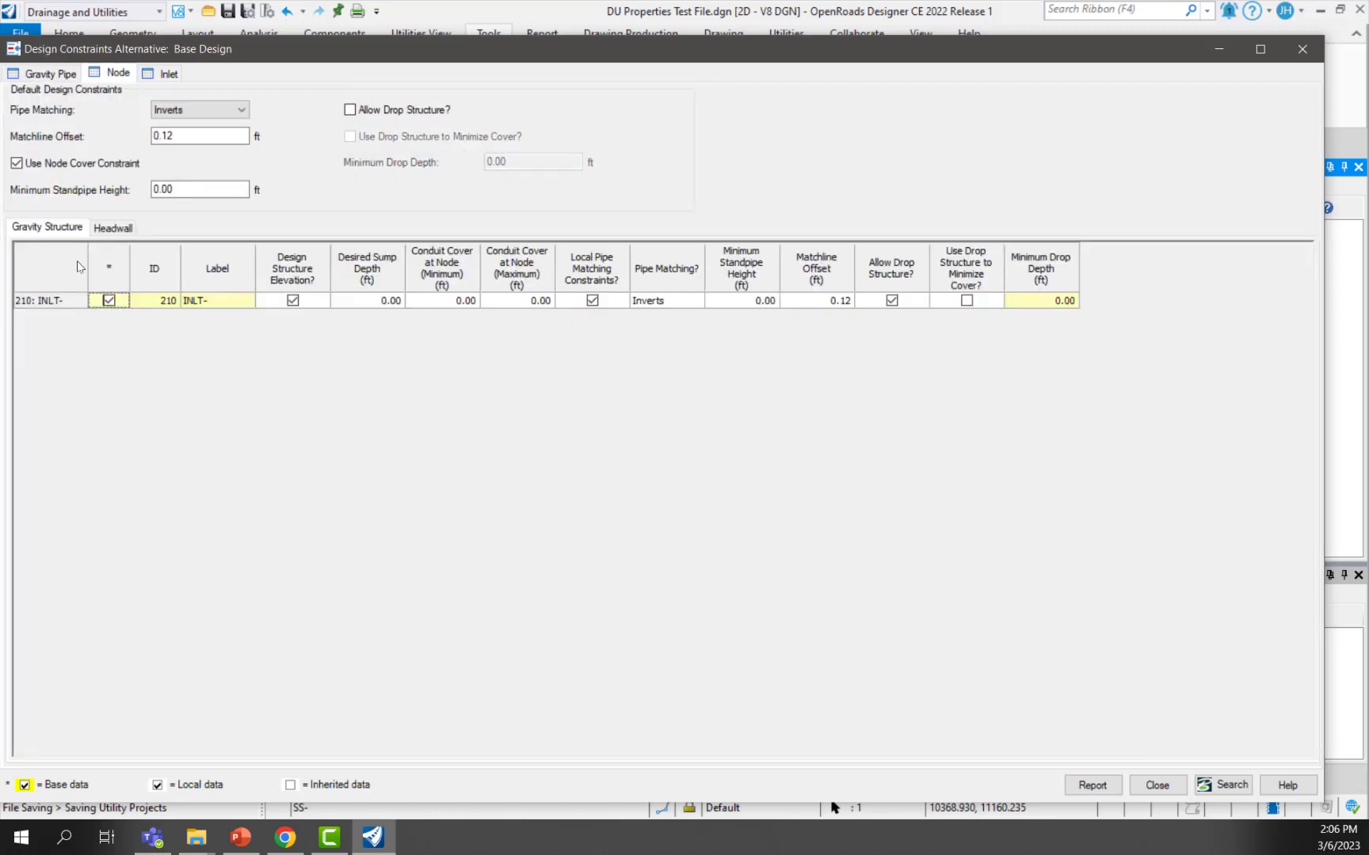
click(165, 75)
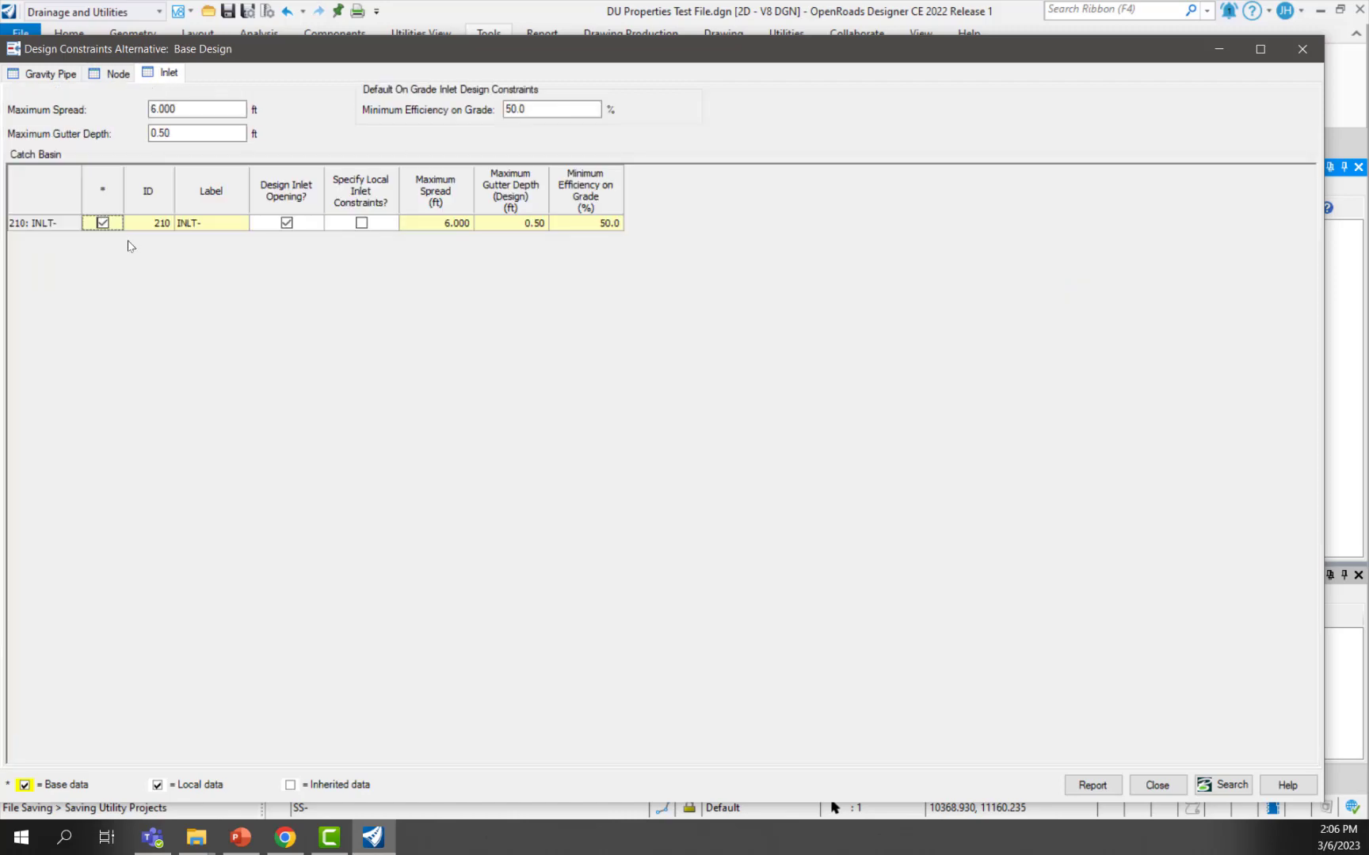
click(1302, 50)
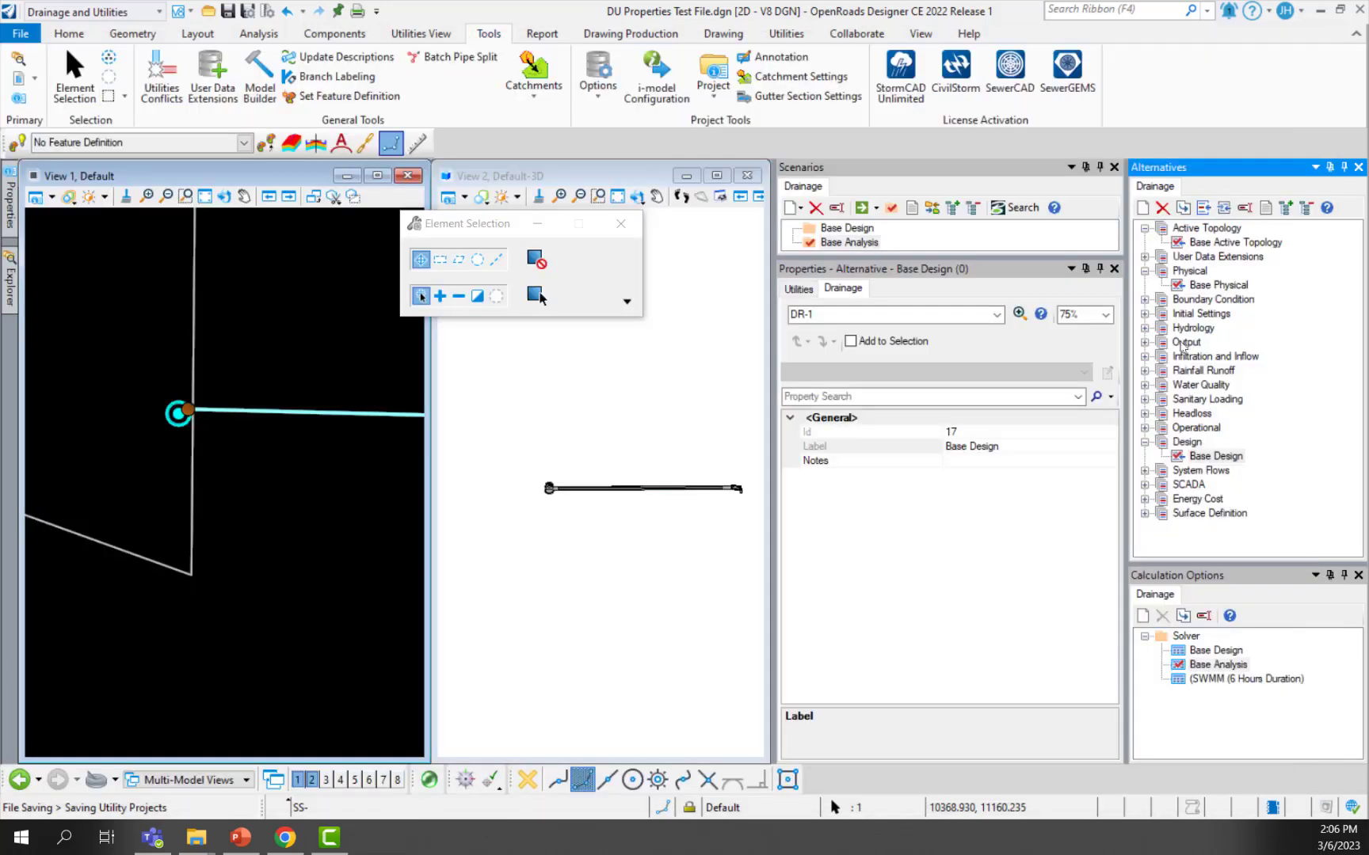
- Open the Base Rainfall Runoff alternative and inspect the available global storm events without changing the selection
click(1145, 371)
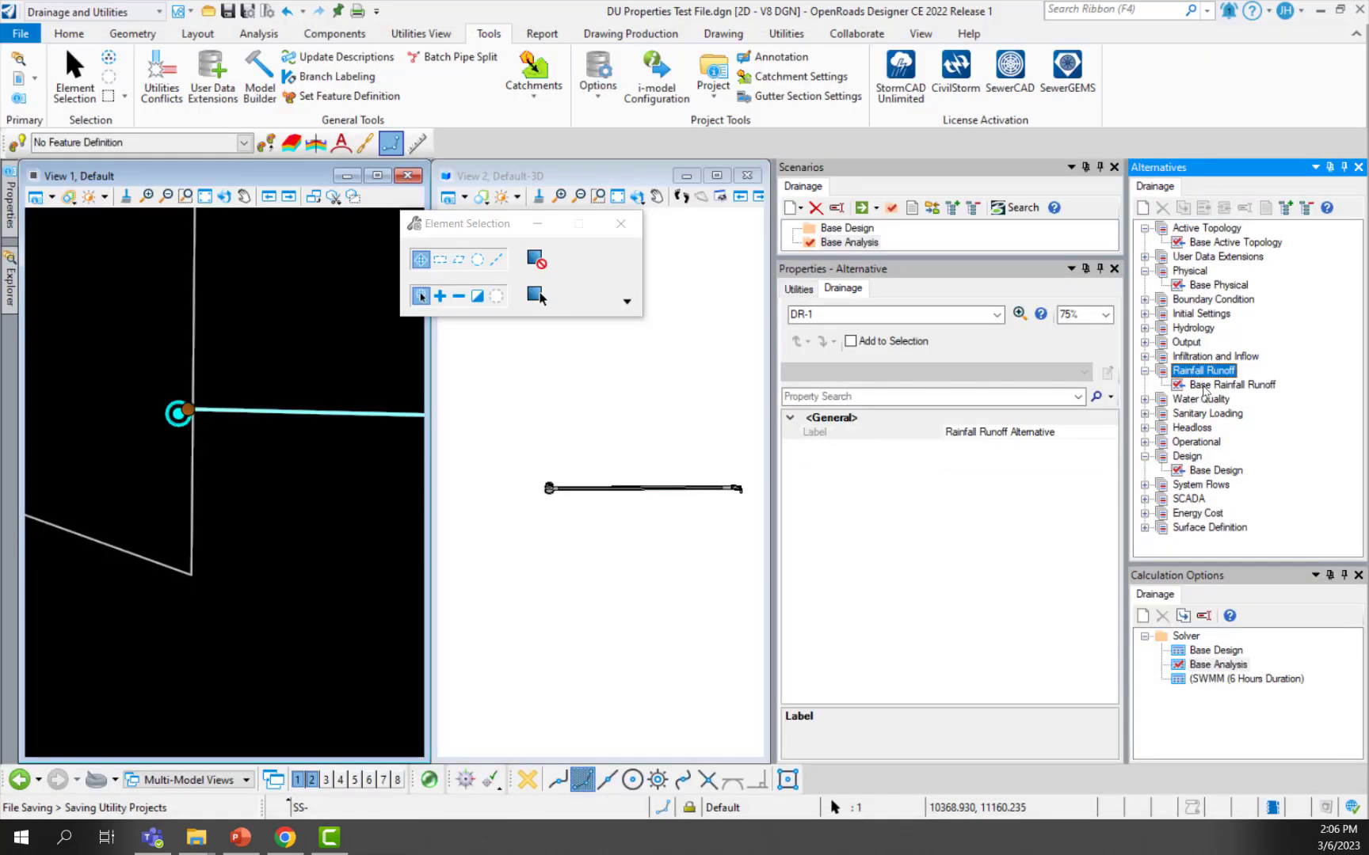
double_click(1197, 386)
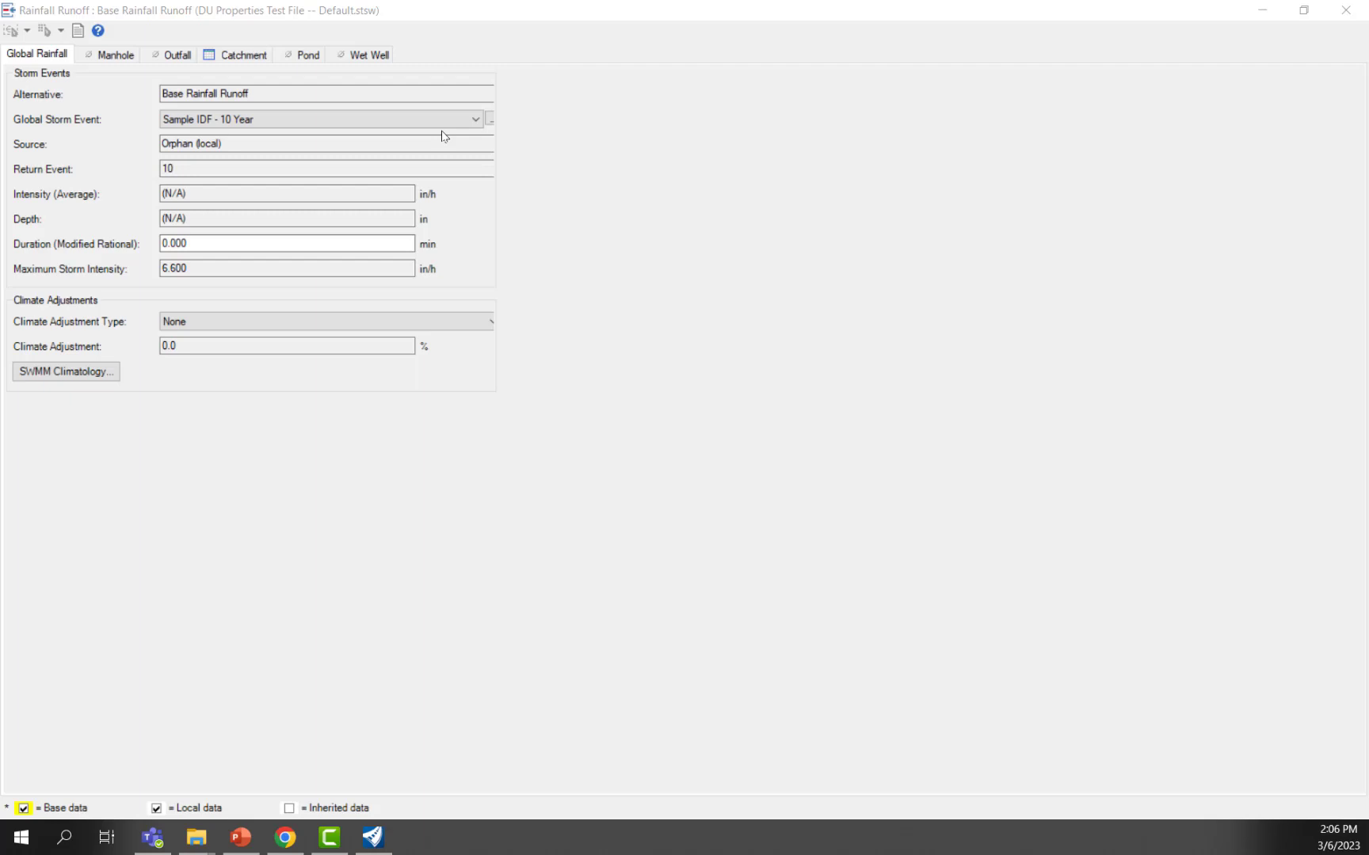
click(263, 122)
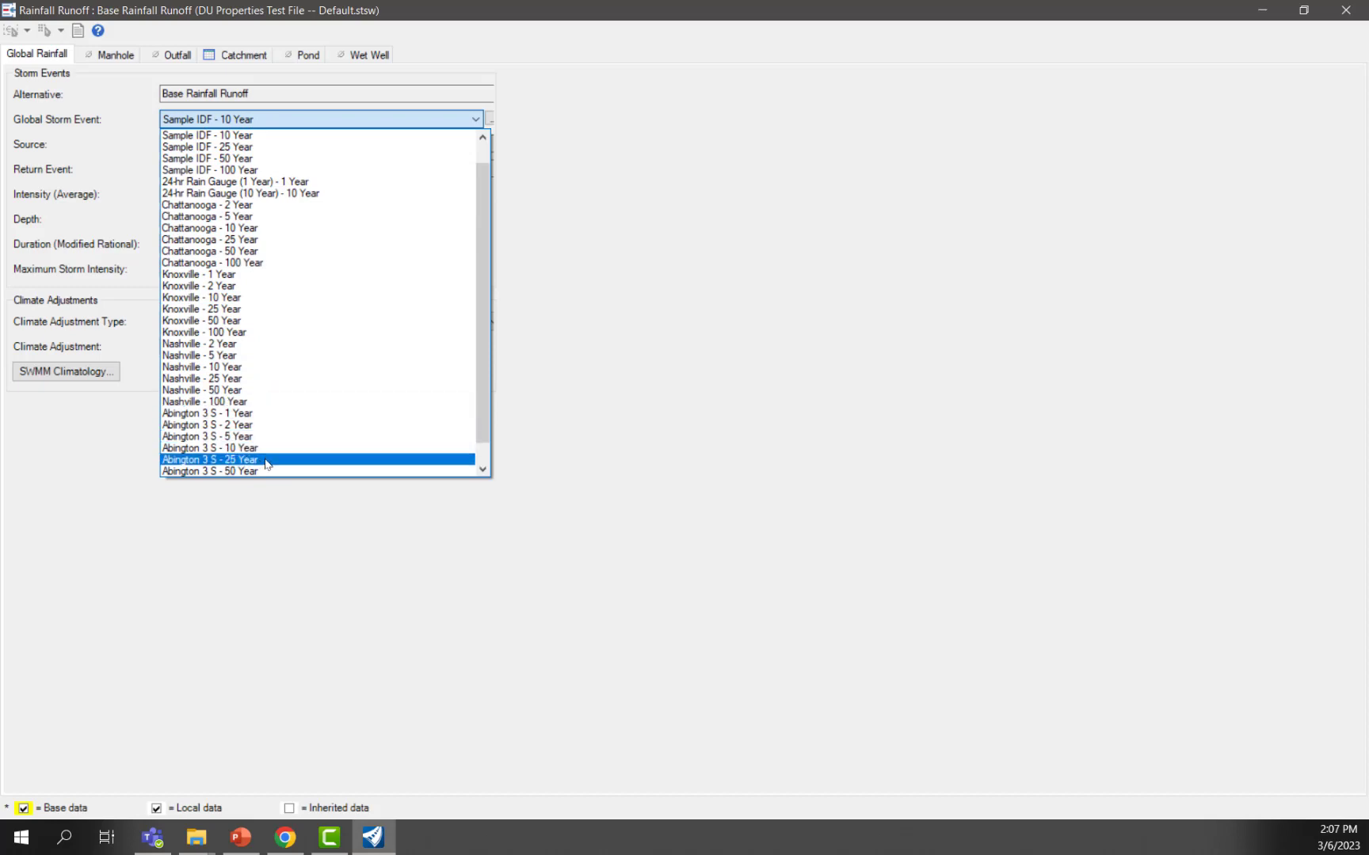
click(247, 633)
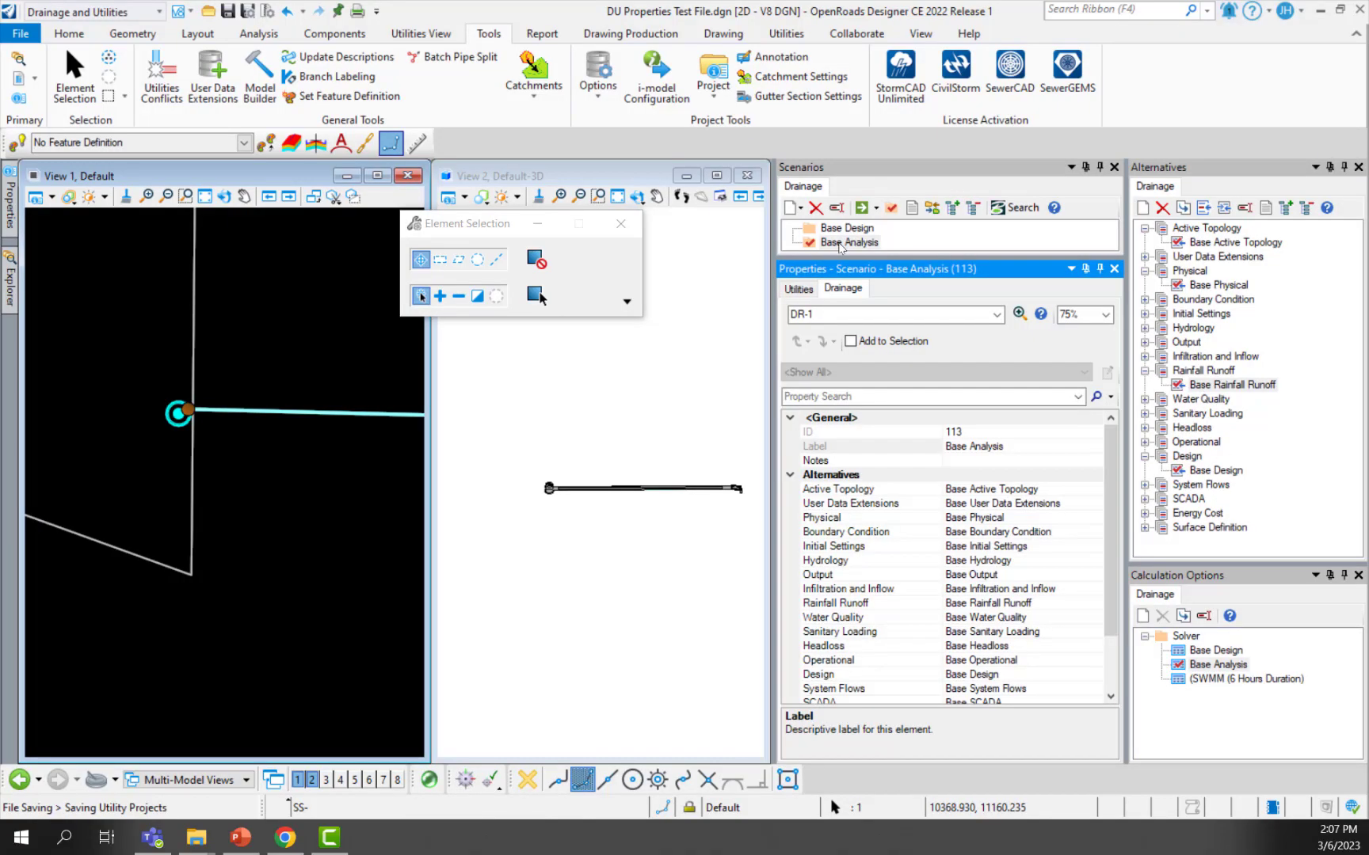
- Review the alternatives assigned to the Base Analysis scenario and the Alternatives topic of the Subsurface Utilities help in Chrome
scroll(966, 554, down, 2)
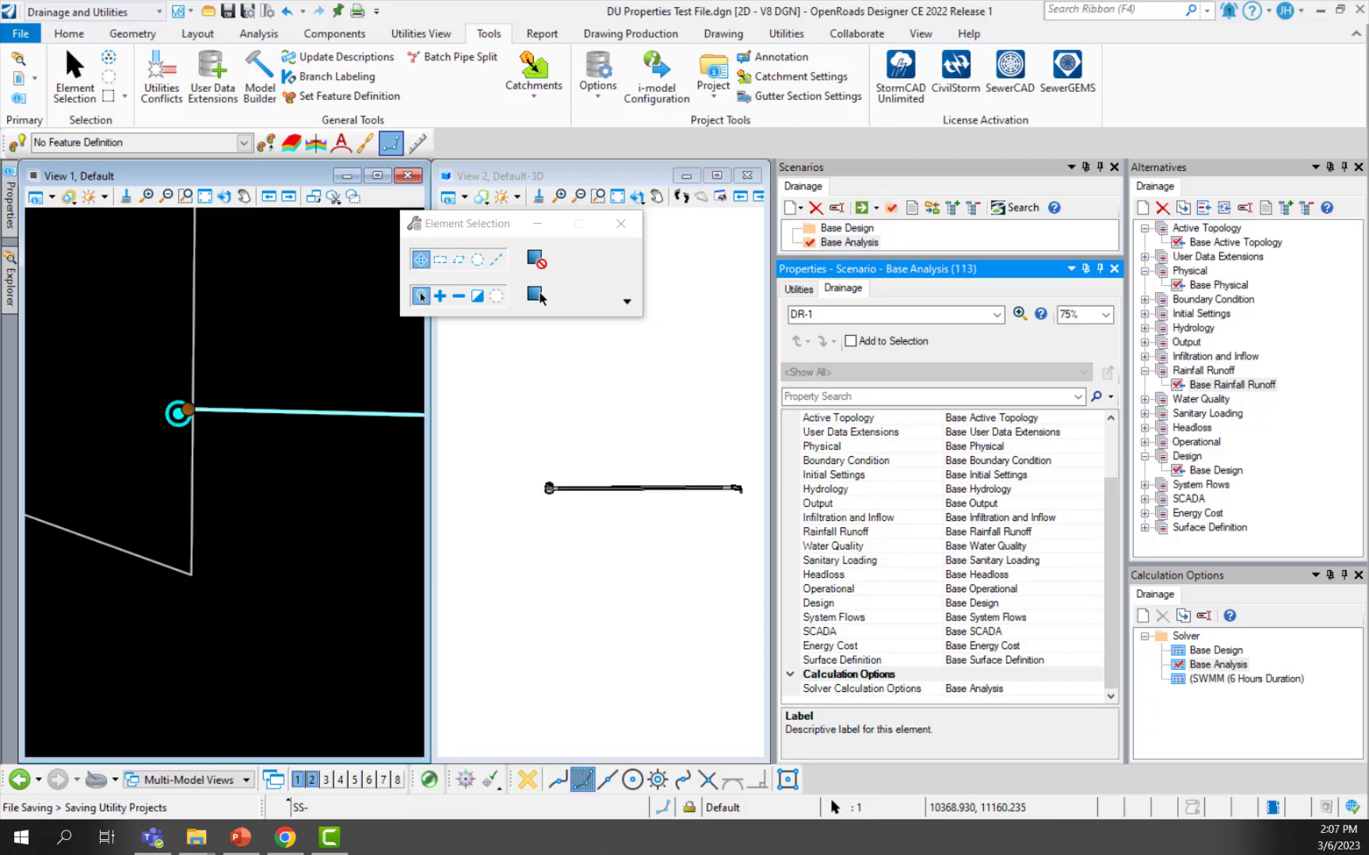
click(284, 841)
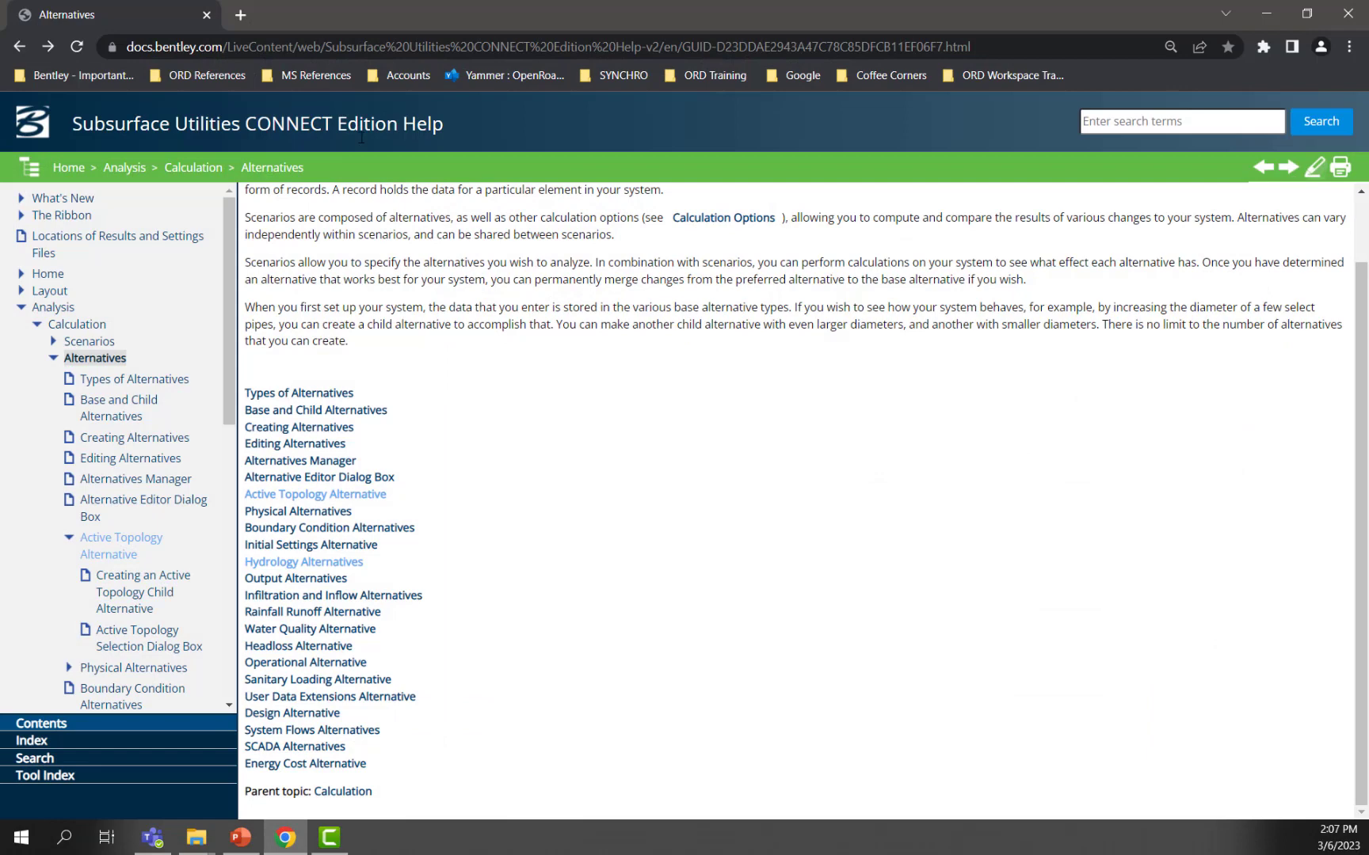
scroll(467, 357, up, 1)
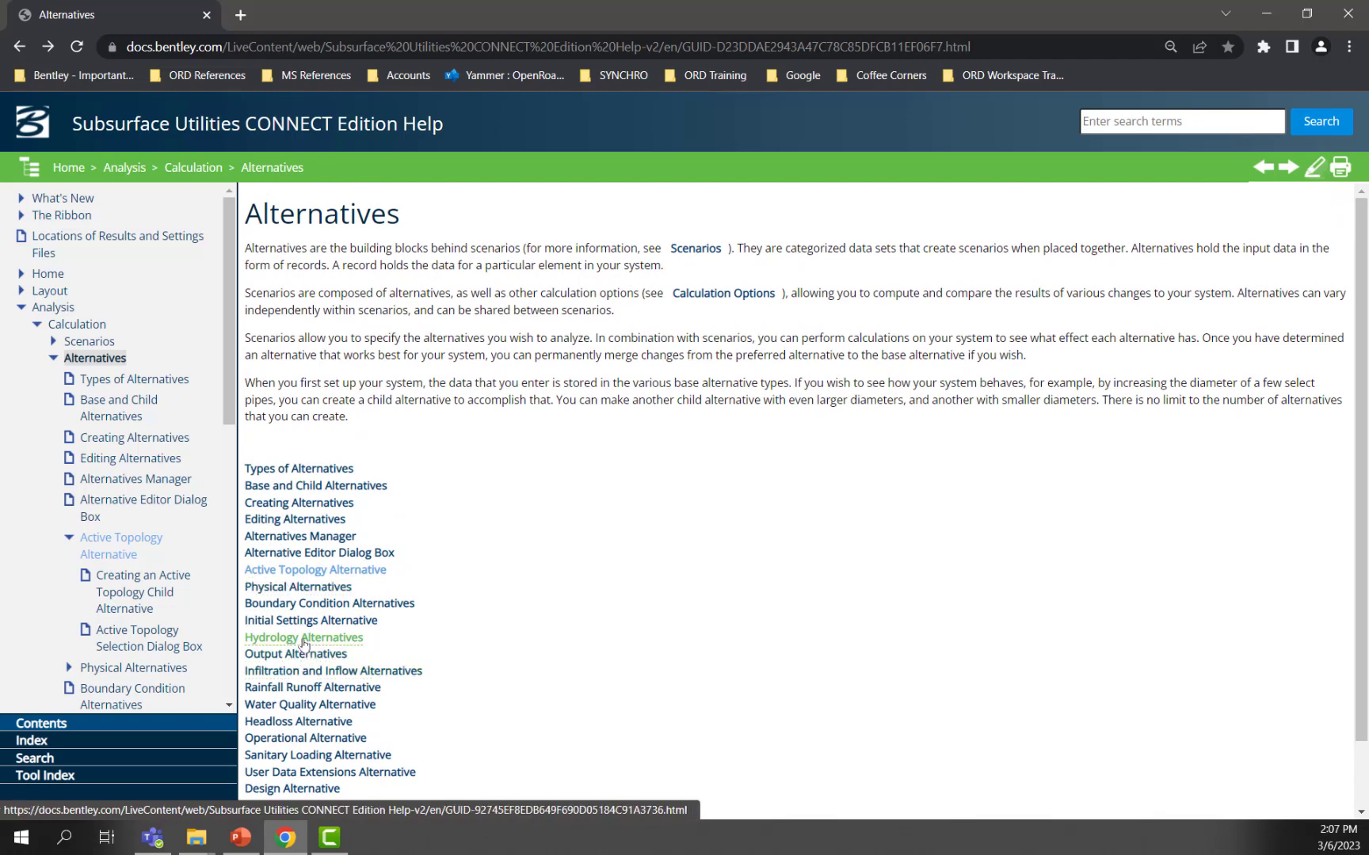
click(301, 577)
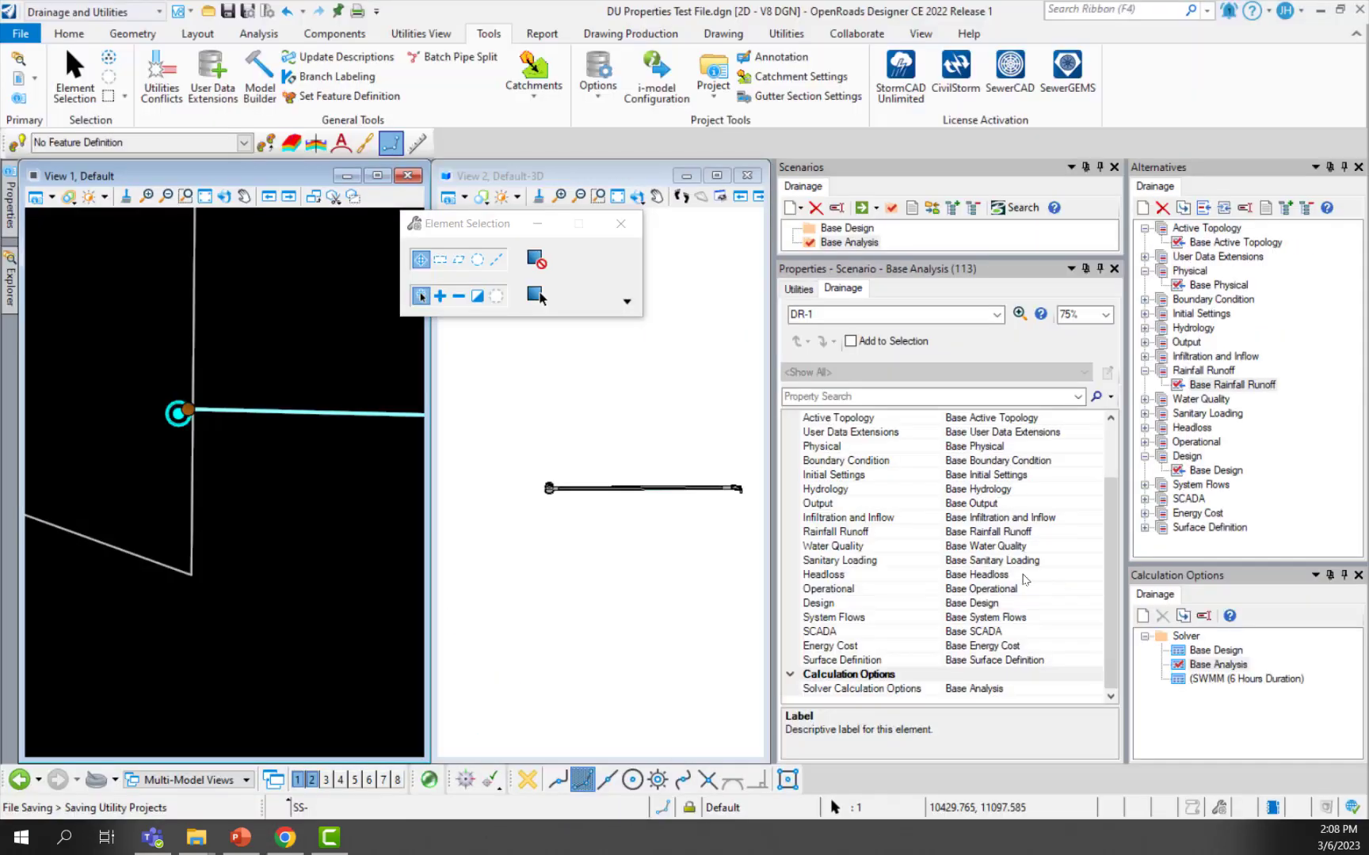
- Examine the Base Analysis scenario's solver calculation options, from the general settings through gravity hydraulics and inlets to headloss and HEC-22 energy losses
click(891, 689)
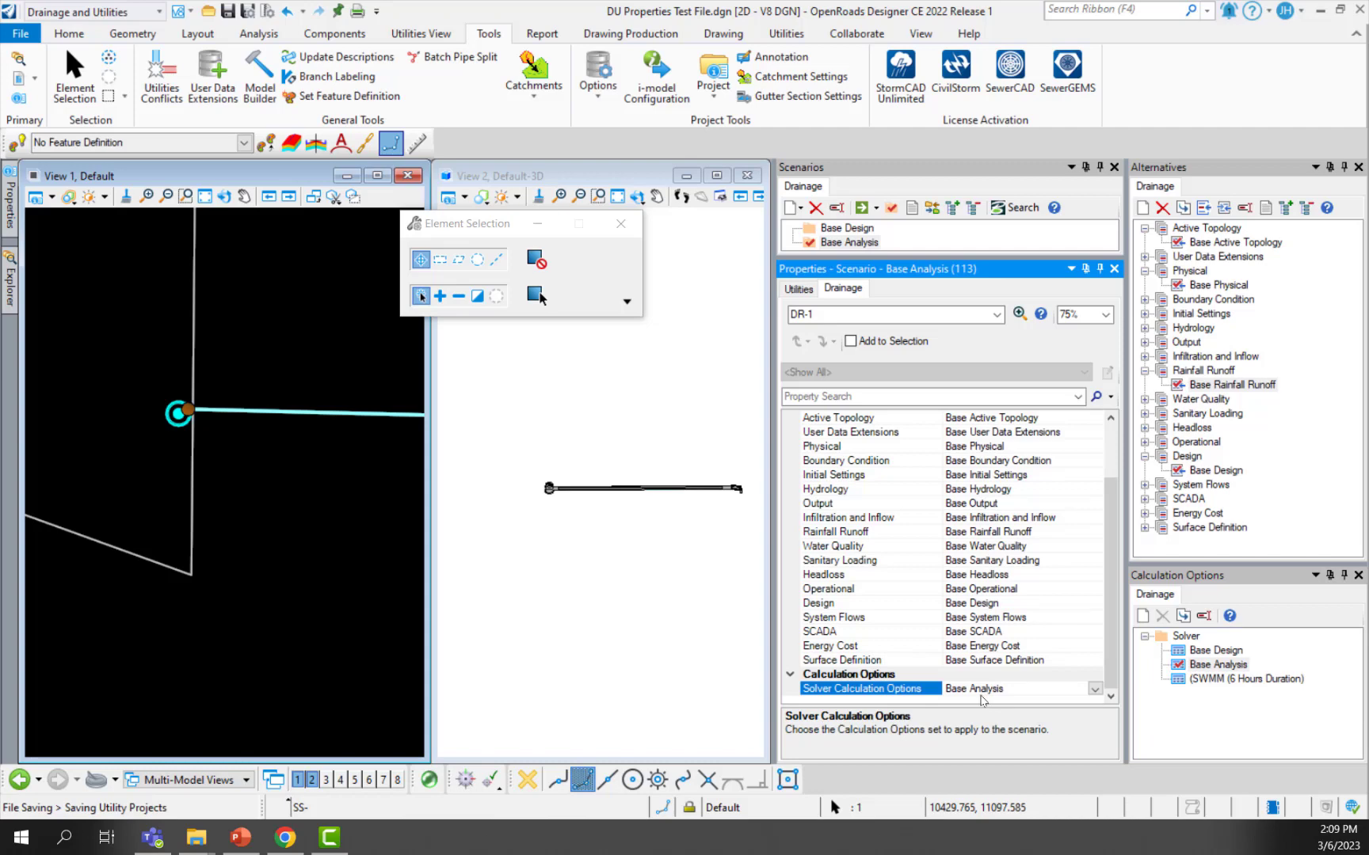
click(1204, 667)
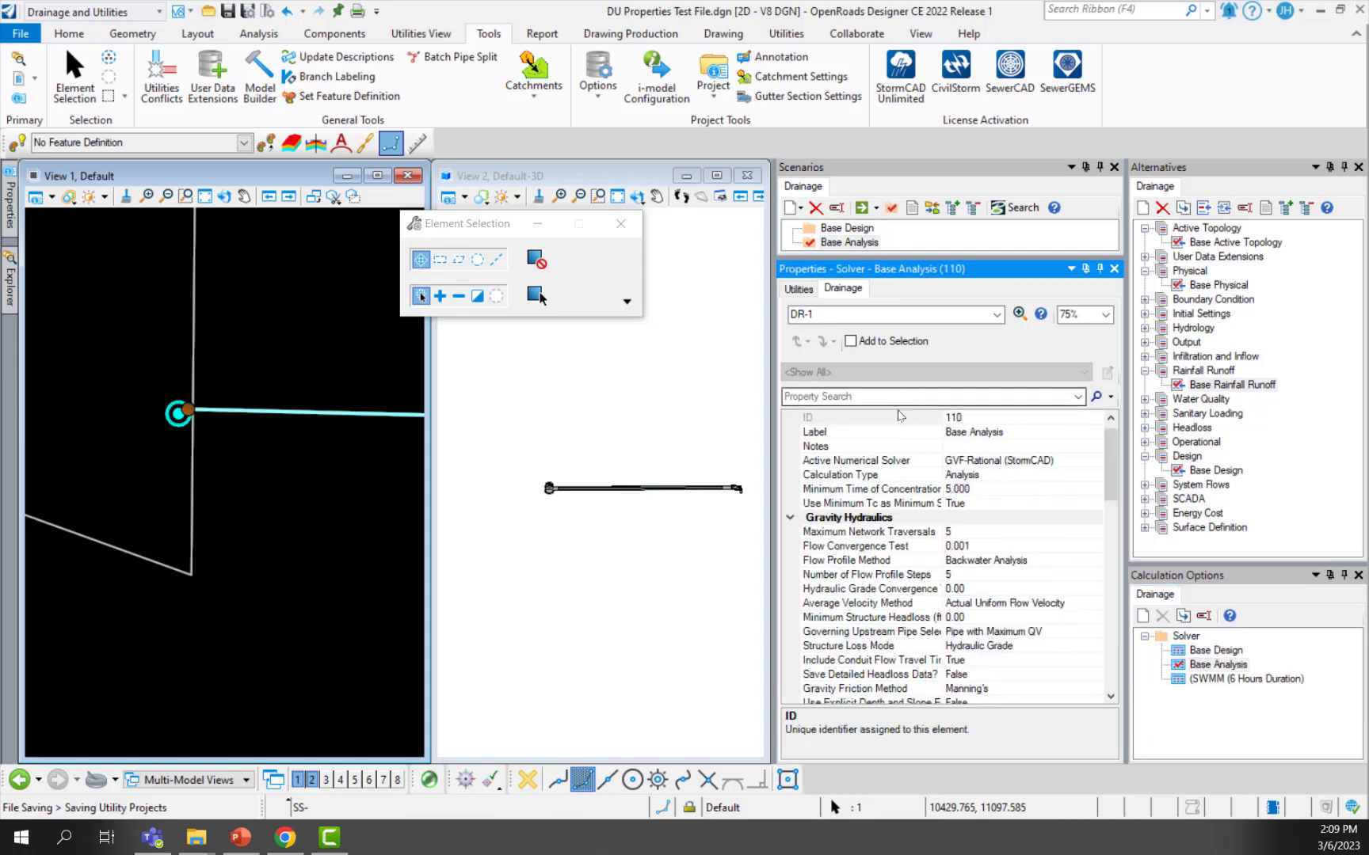
scroll(934, 569, down, 3)
scroll(935, 569, down, 6)
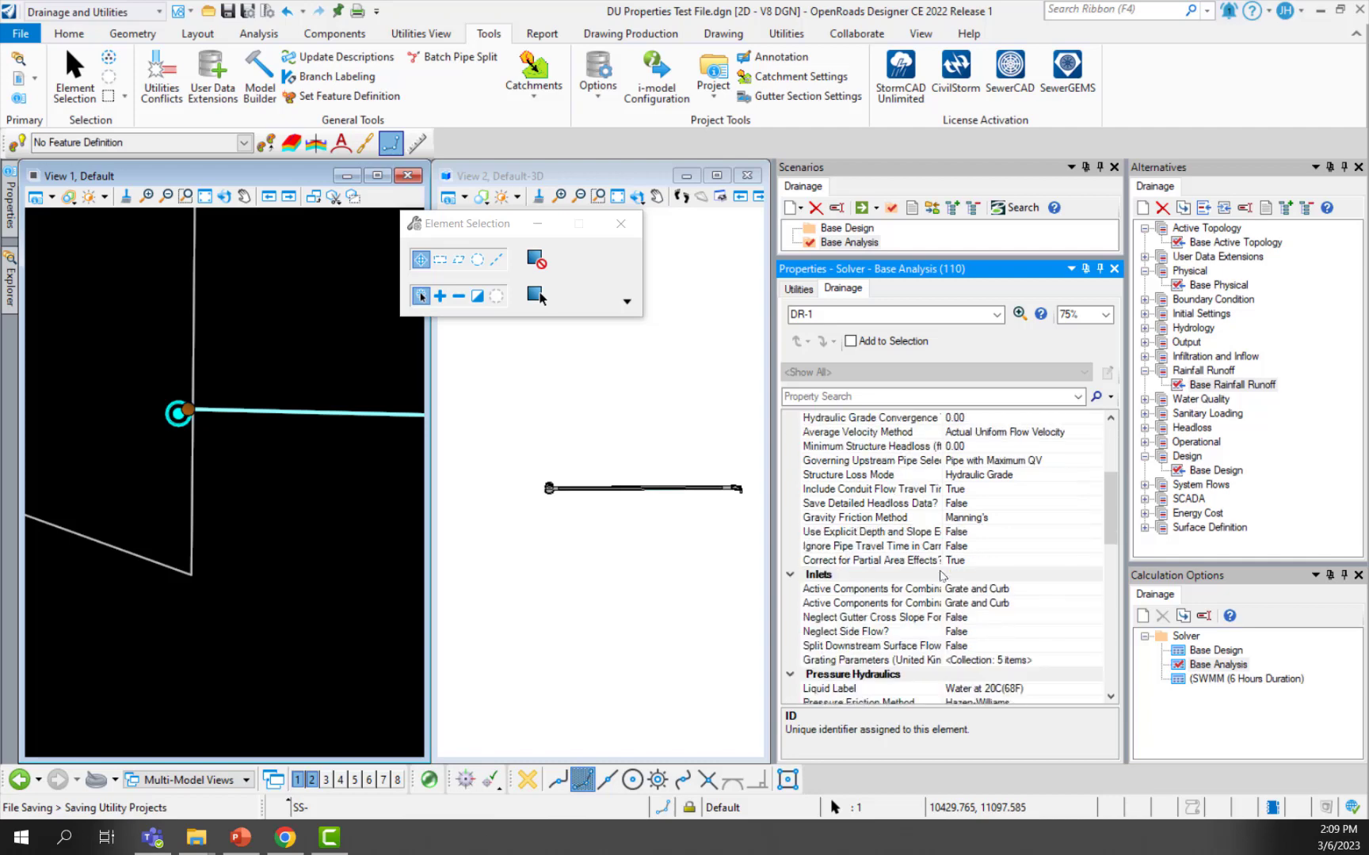
scroll(941, 576, down, 3)
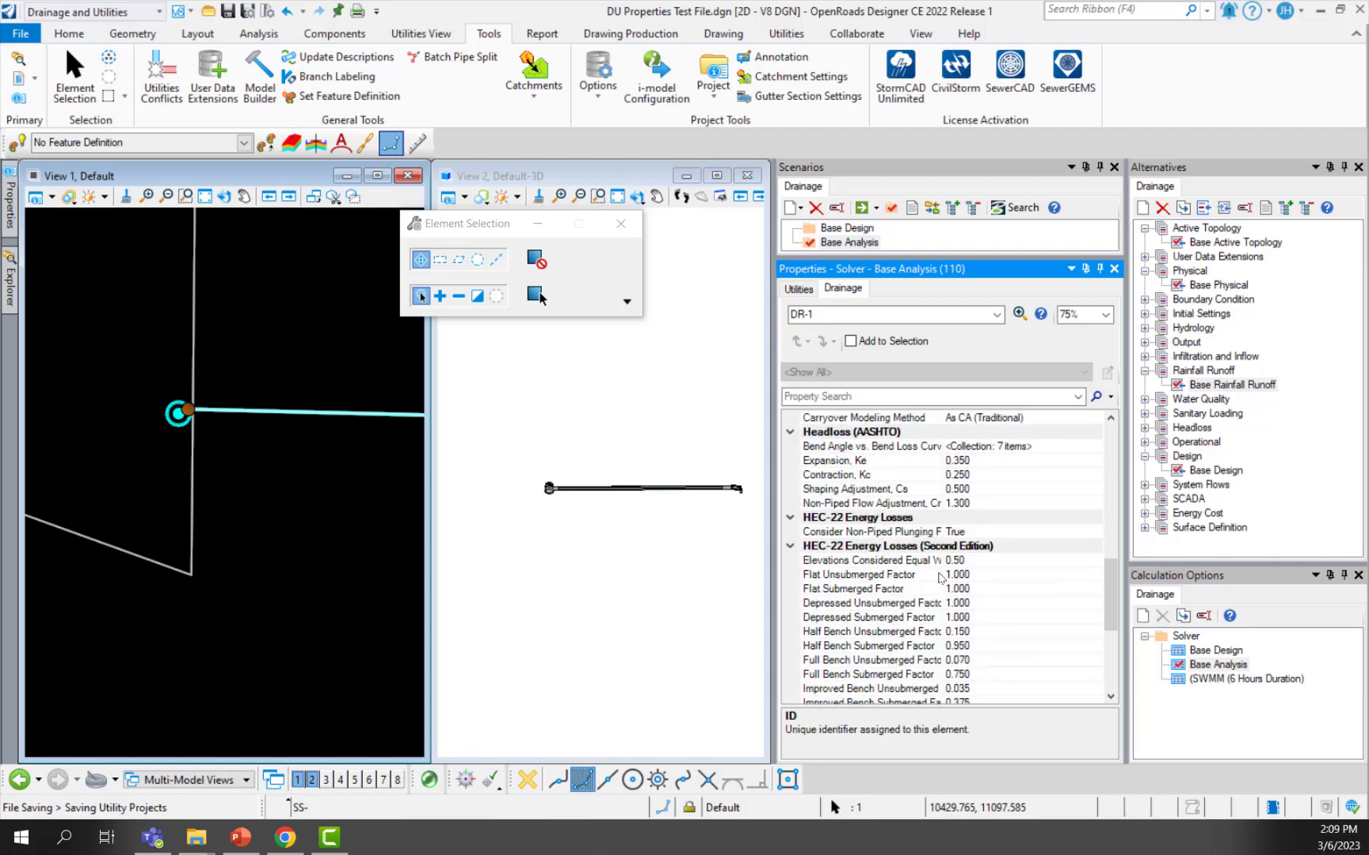
scroll(940, 577, down, 4)
scroll(937, 602, up, 7)
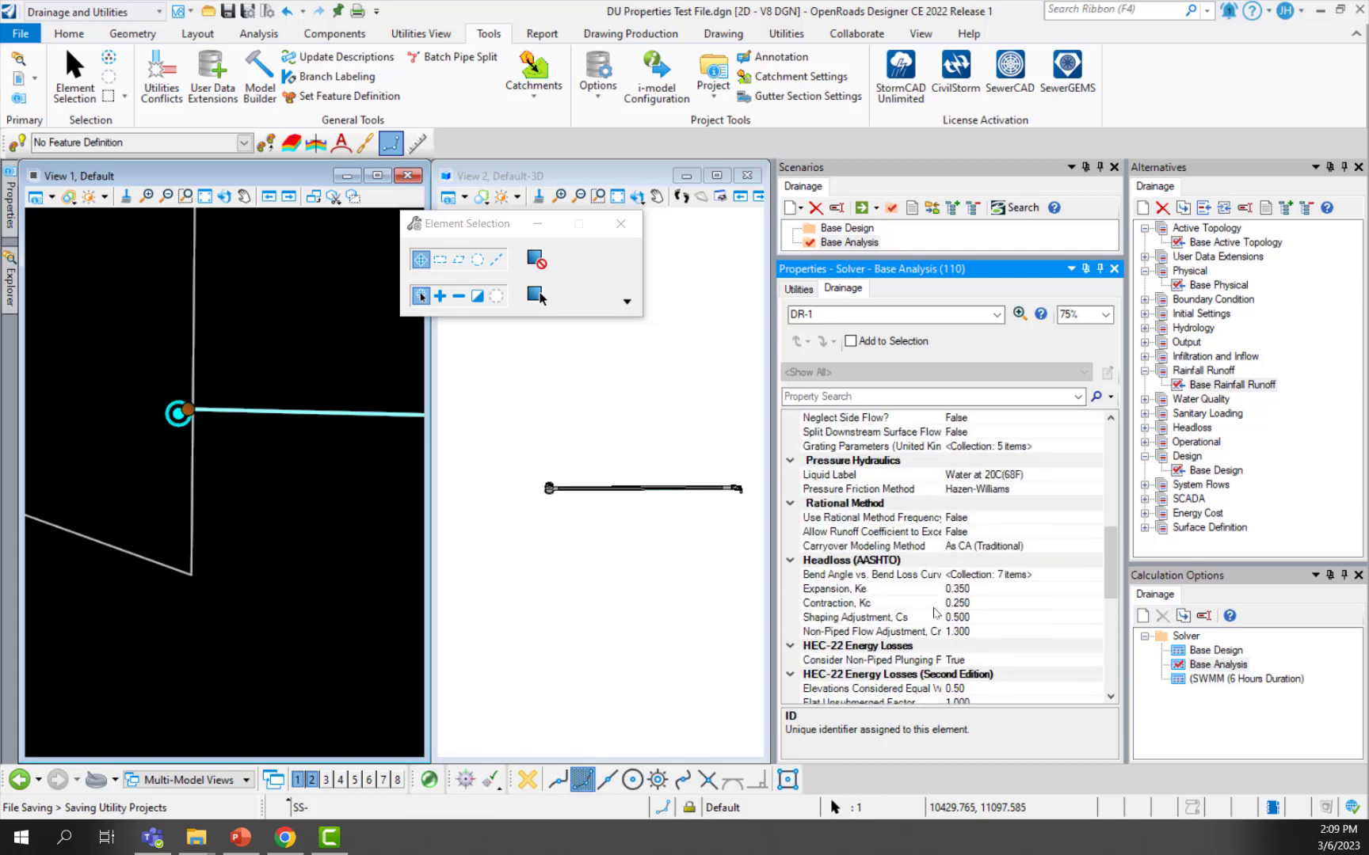
scroll(890, 704, up, 1)
scroll(878, 689, up, 1)
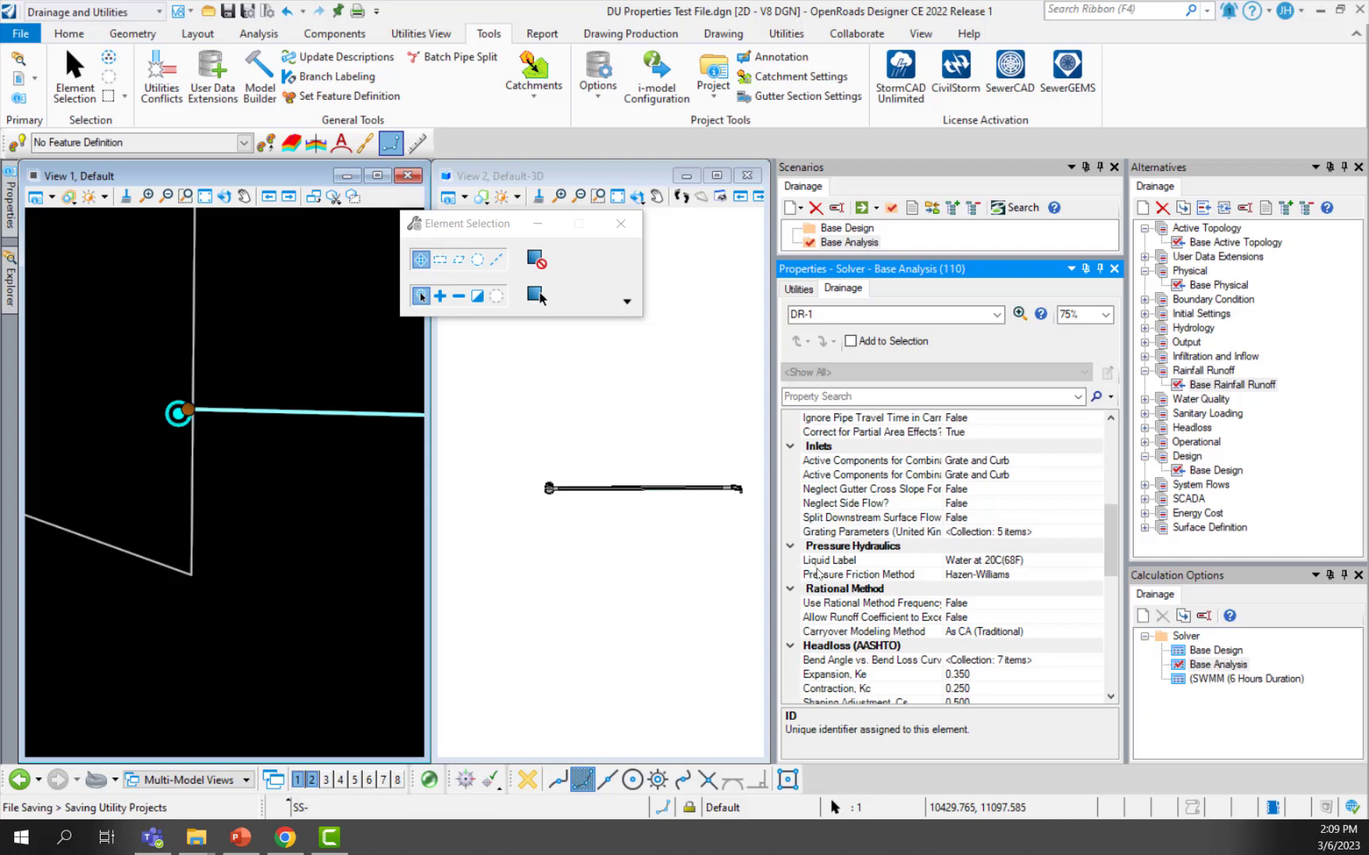
scroll(818, 572, up, 5)
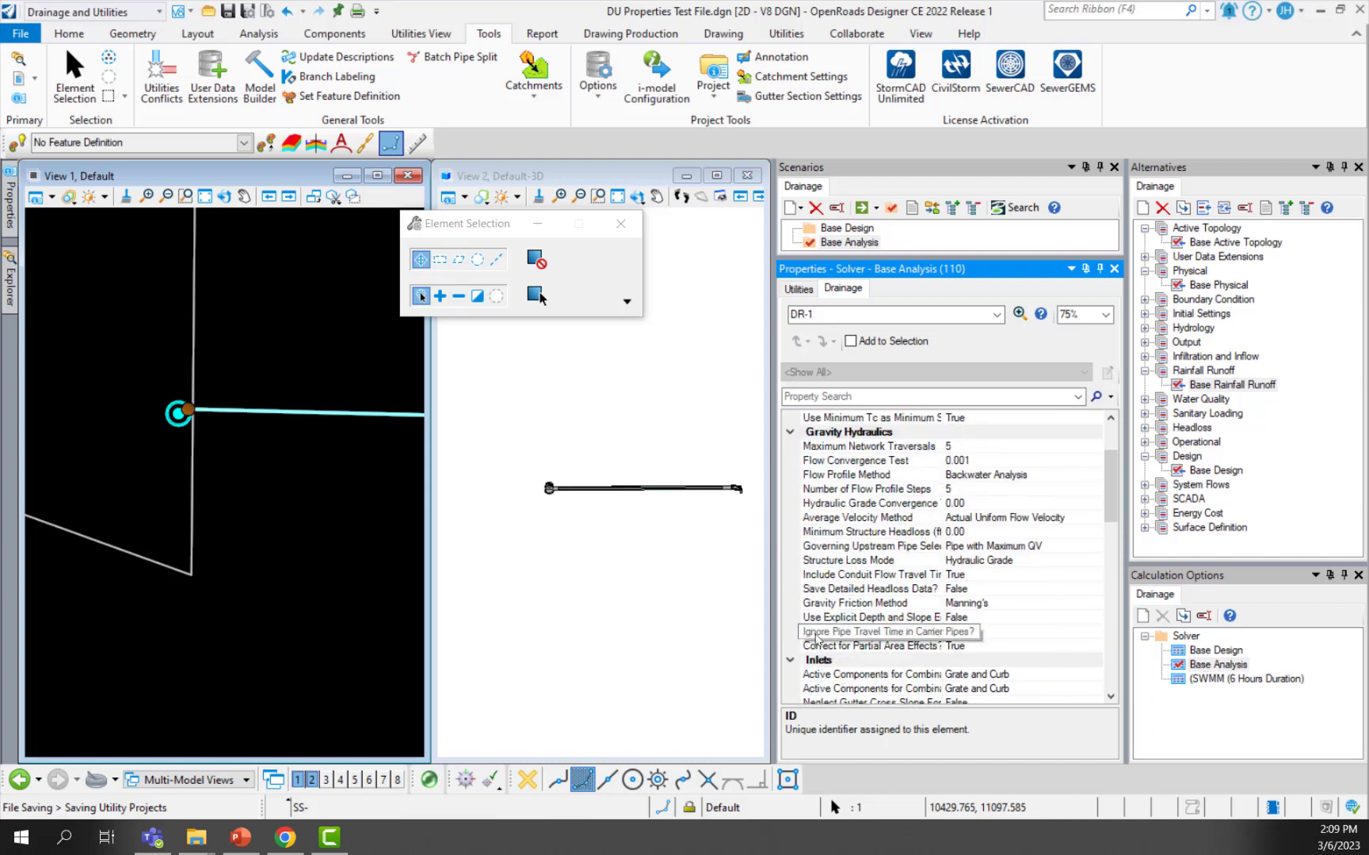
scroll(816, 638, up, 3)
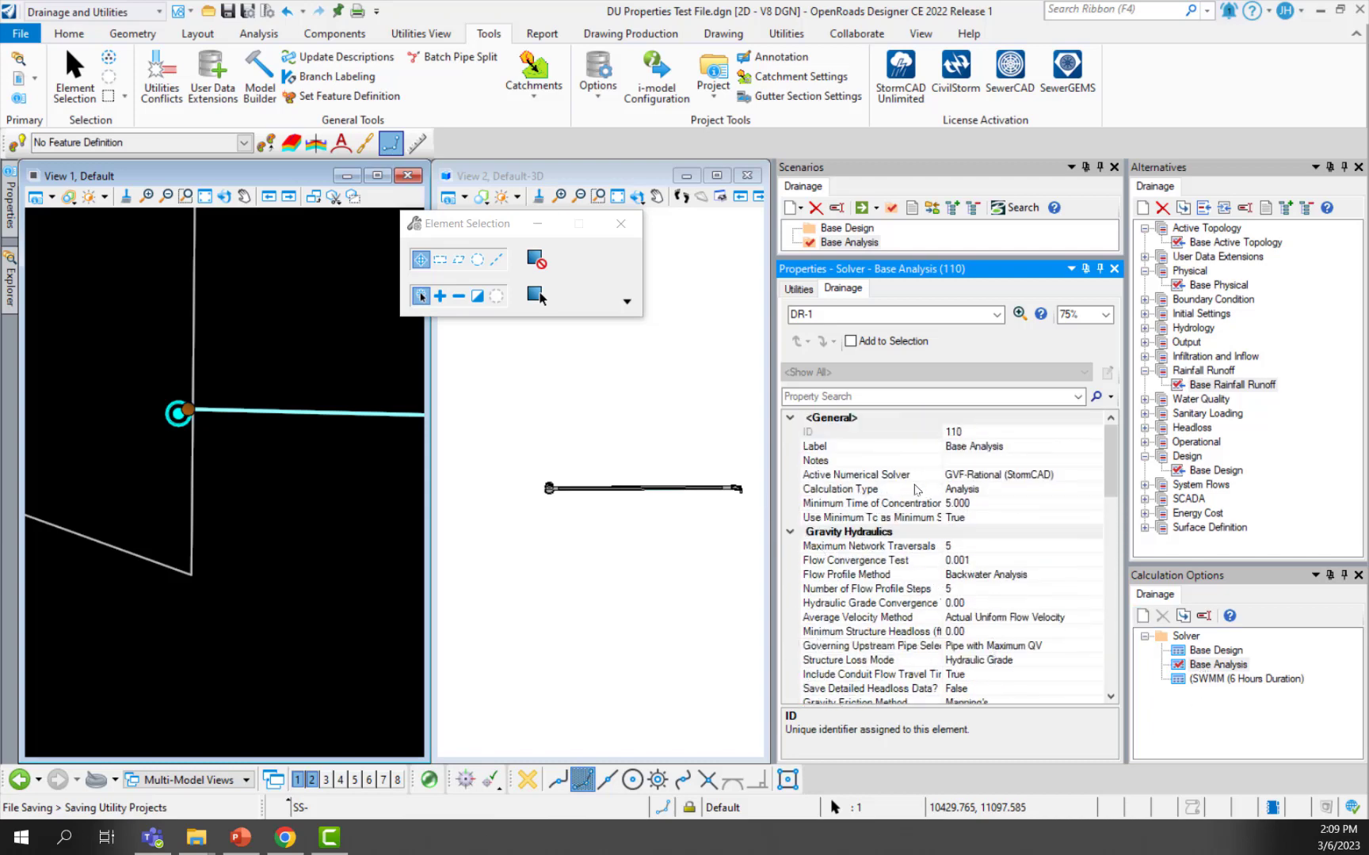
- Inspect the Calculation Type choices of the Base Analysis solver, keeping Analysis selected
click(916, 491)
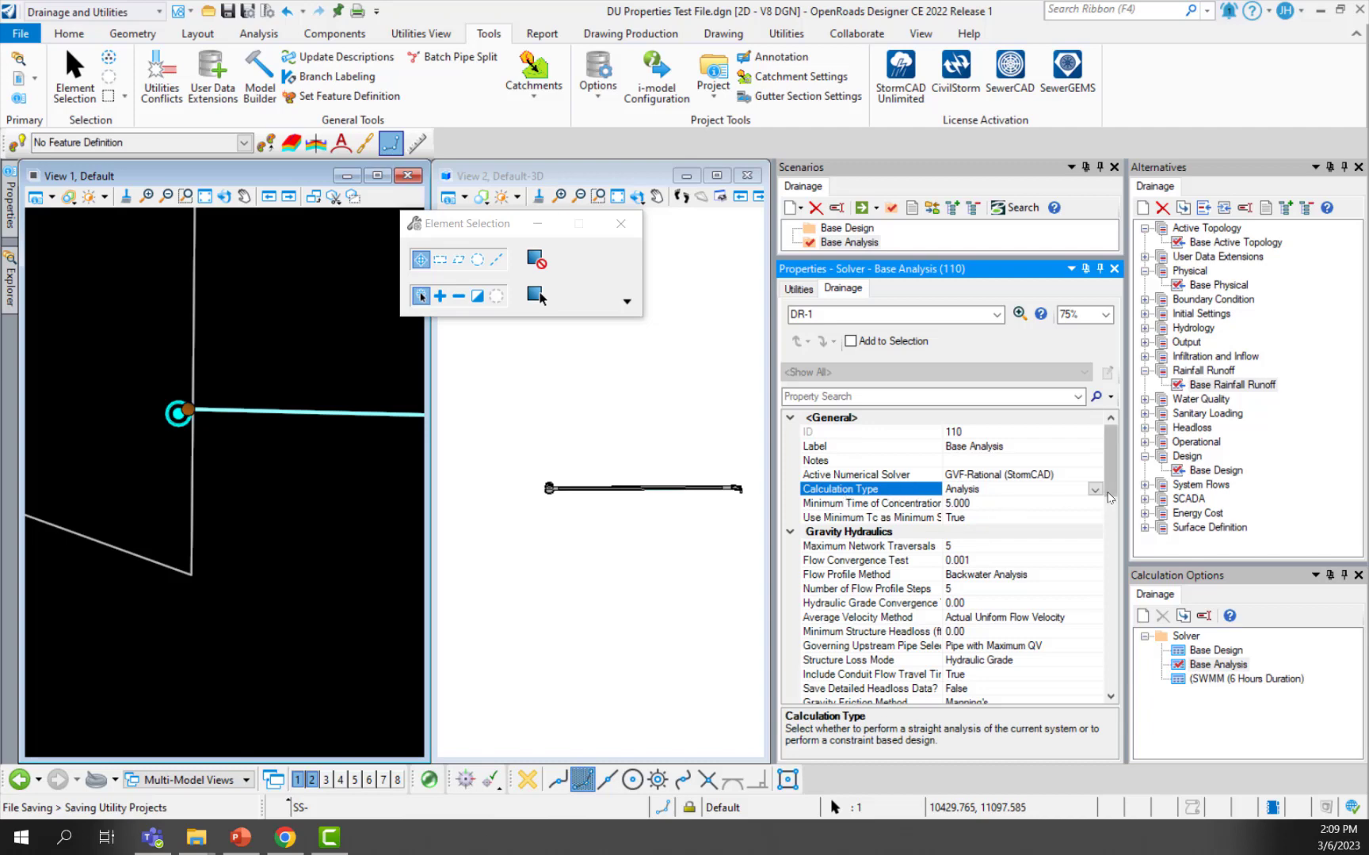
click(1094, 490)
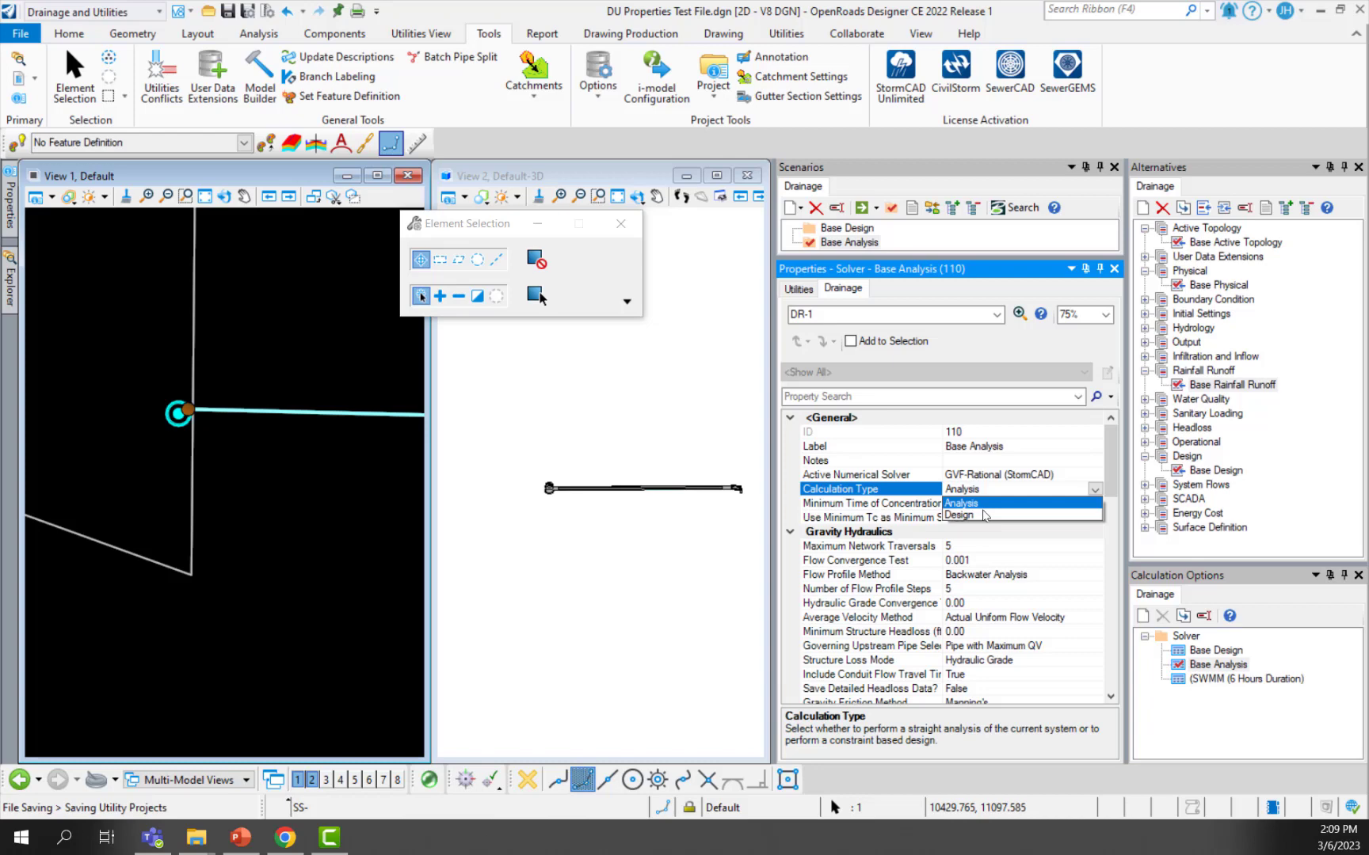
click(874, 490)
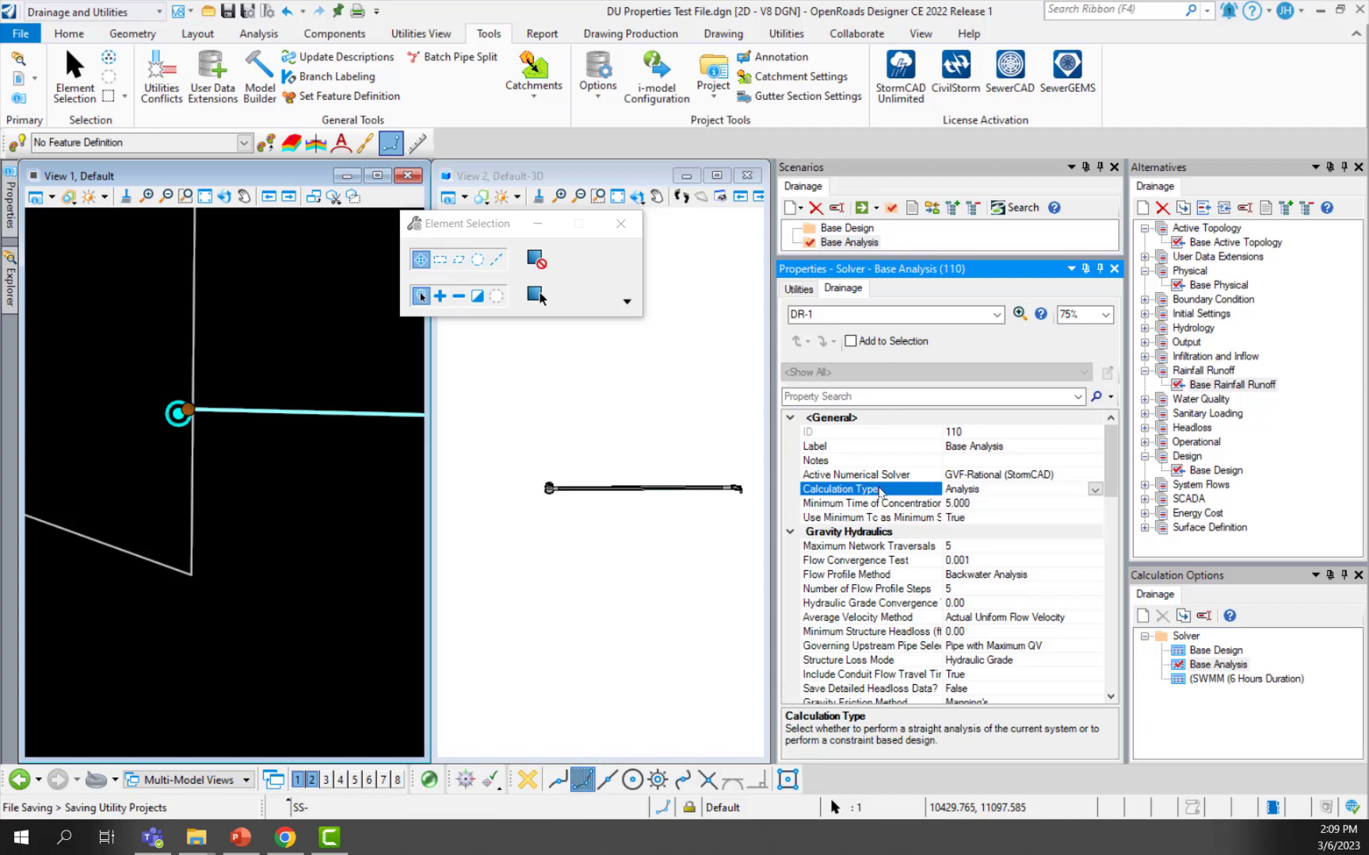
- Inspect the Active Numerical Solver choices of the Base Analysis solver, keeping GVF-Rational (StormCAD) selected
click(871, 477)
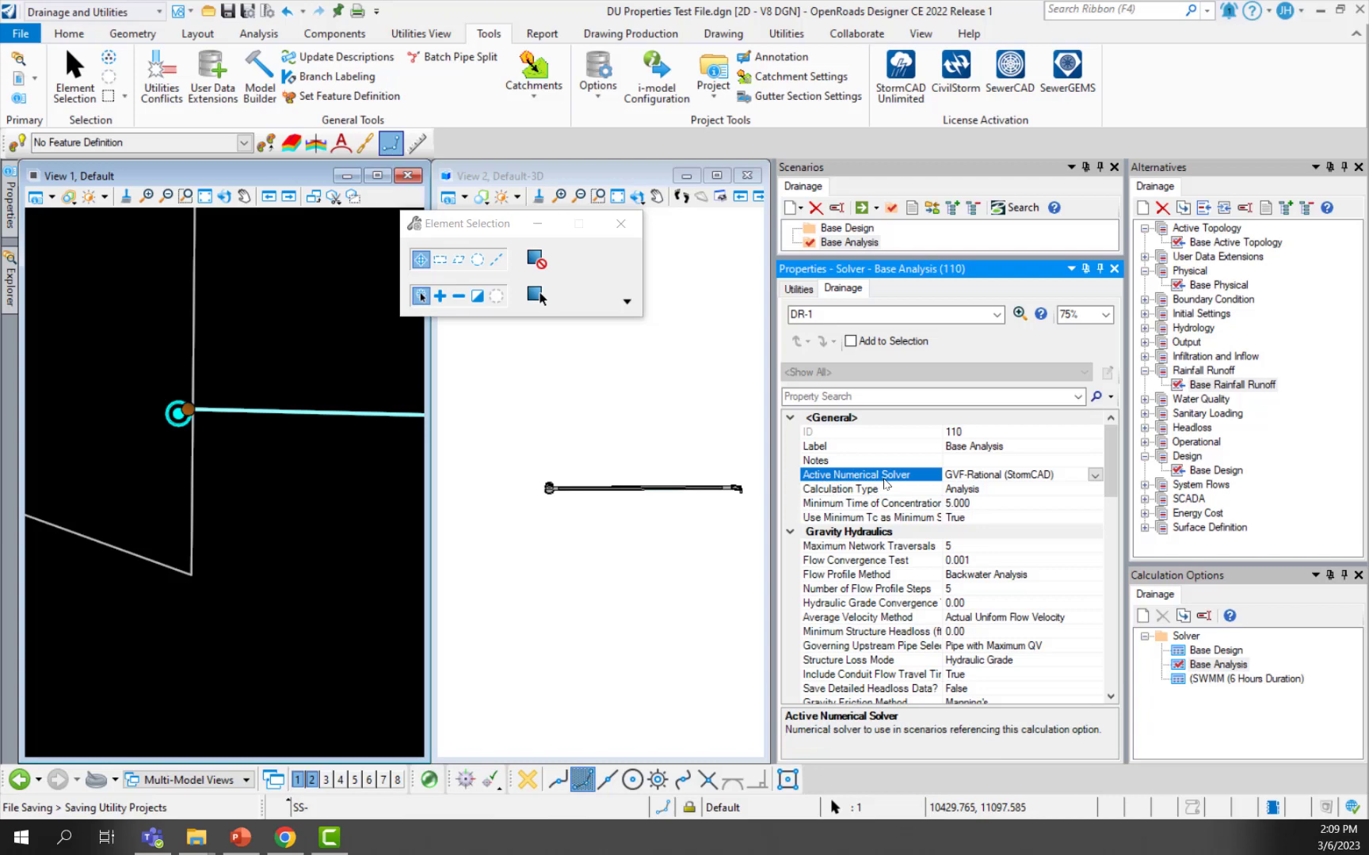
click(1097, 476)
click(1095, 475)
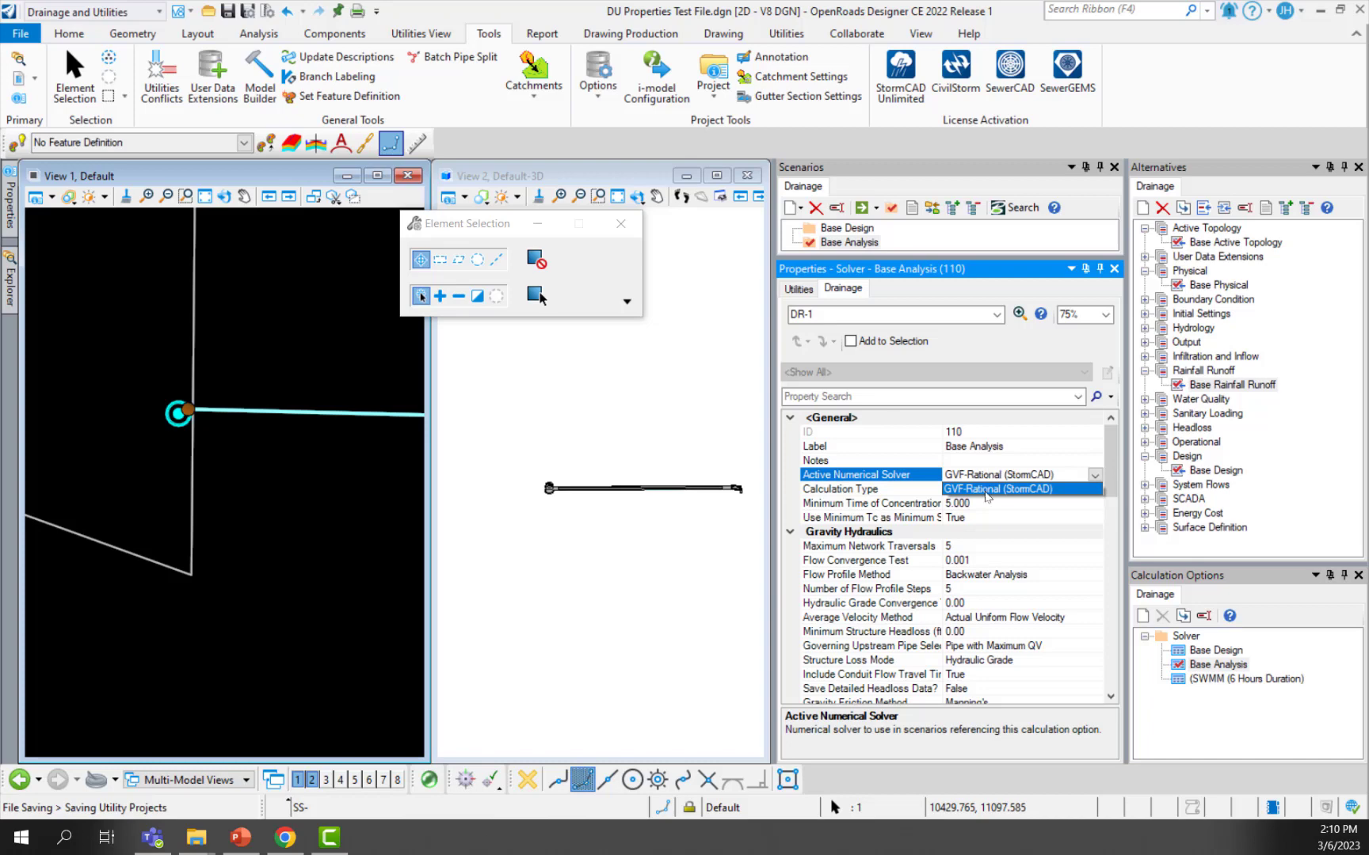
click(925, 481)
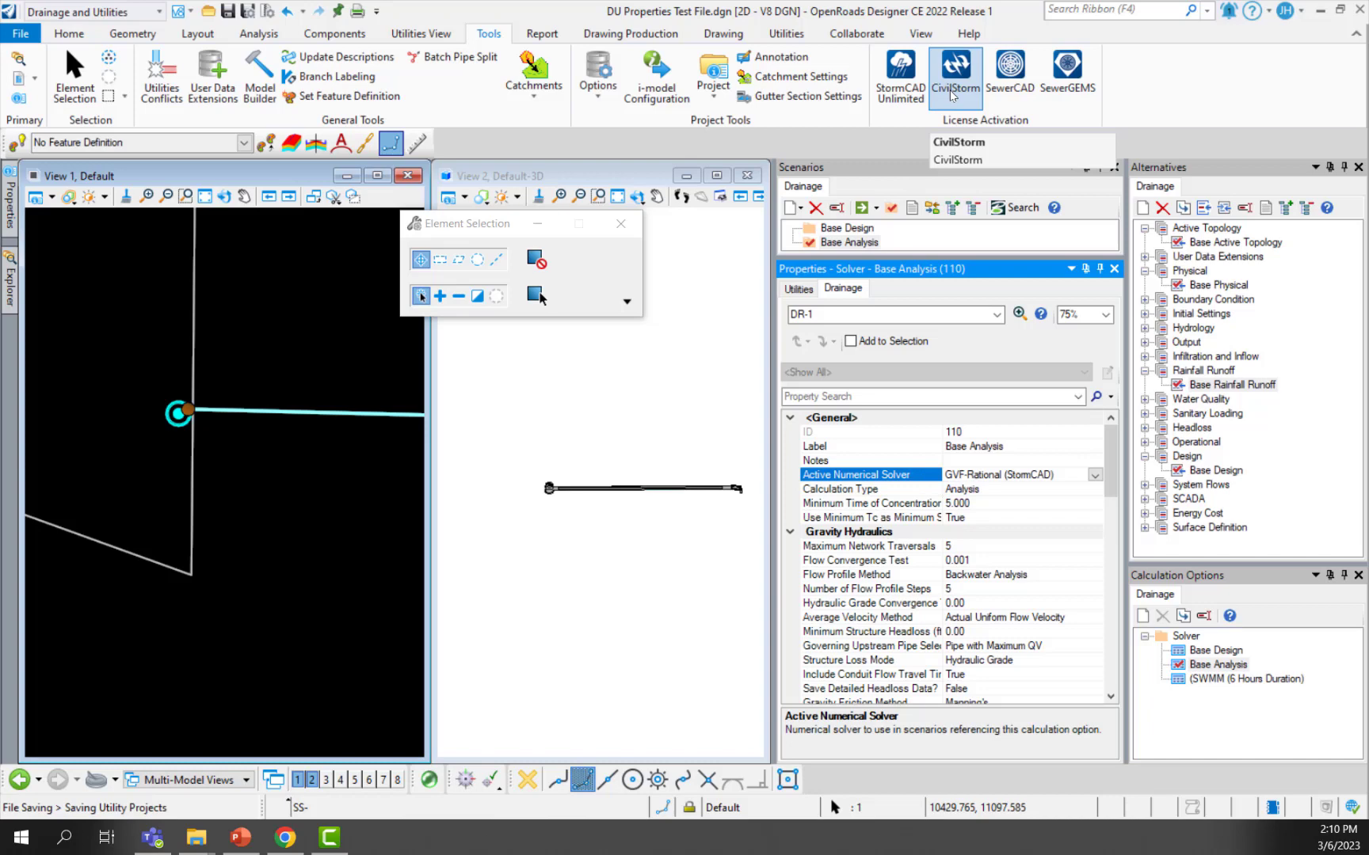
click(1097, 476)
click(1096, 475)
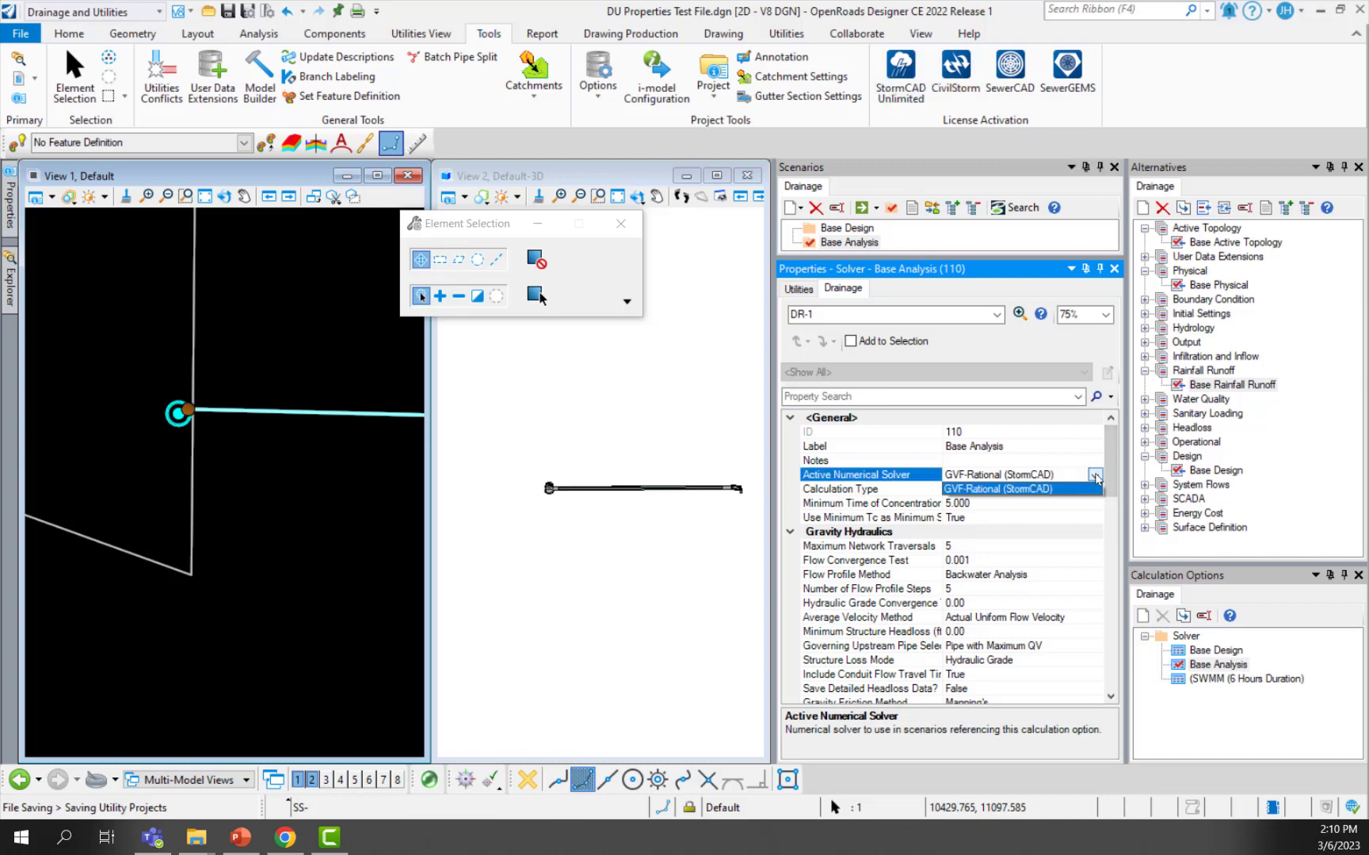
click(1096, 476)
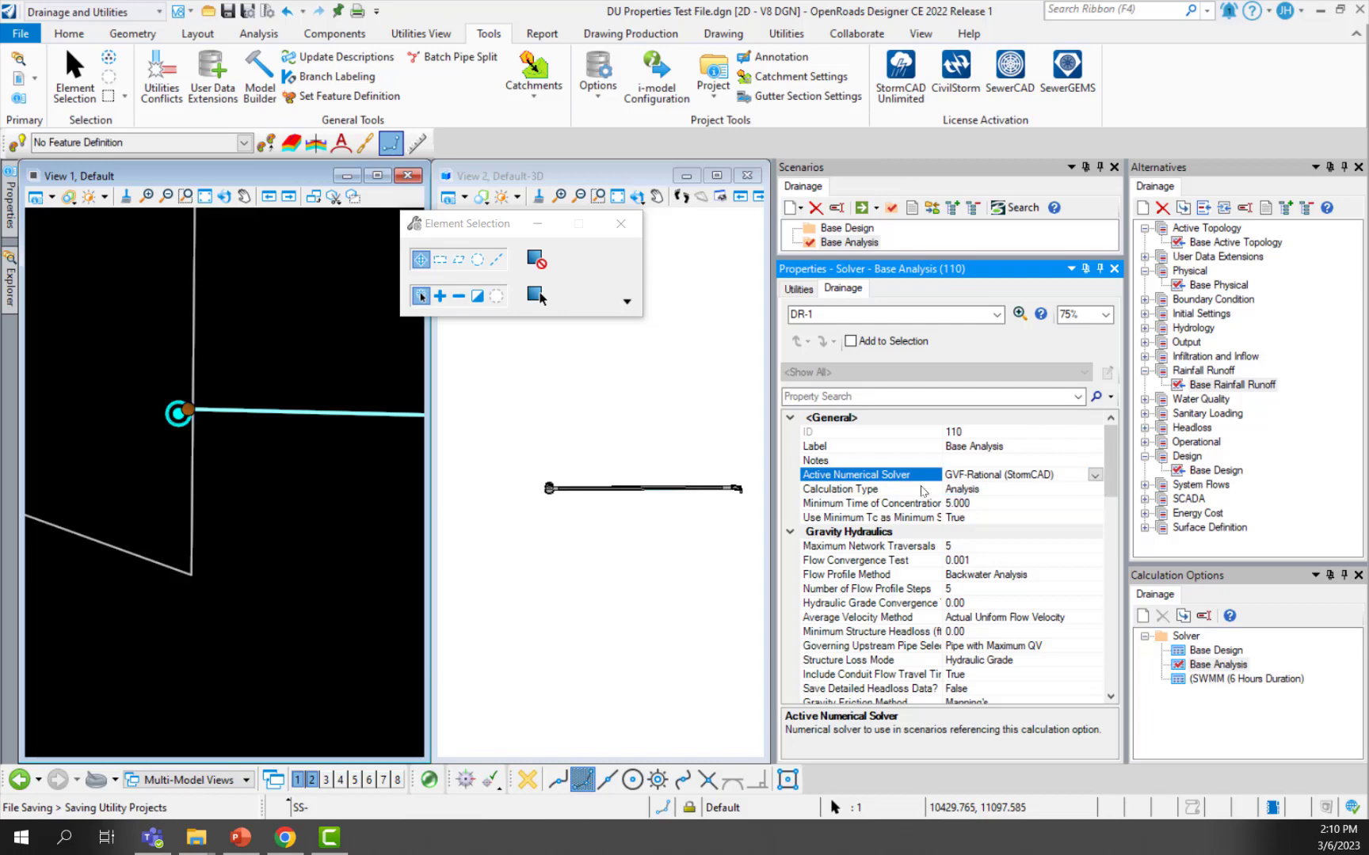